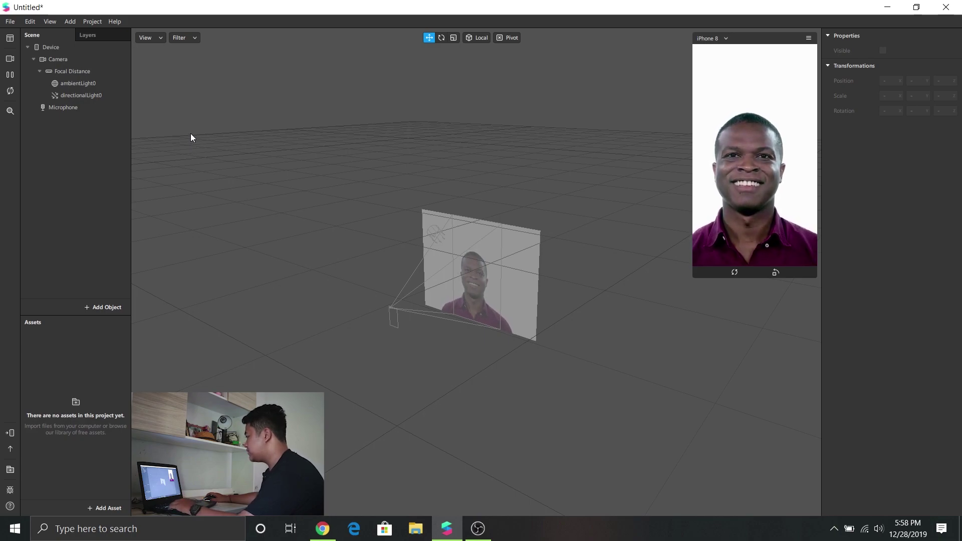
- Add a Face Tracker to the scene and place a Face Mesh inside it as a child object
left_click(117, 307)
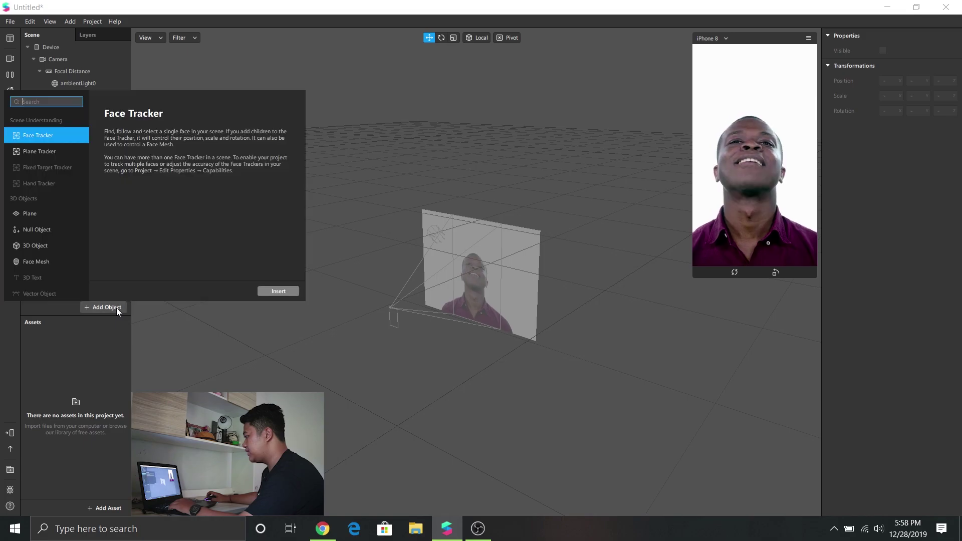
left_click(277, 291)
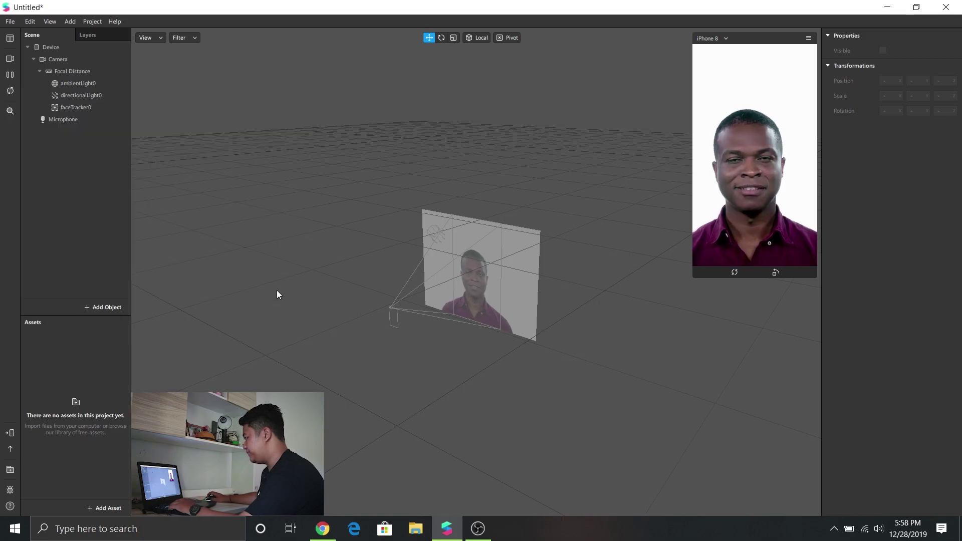
right_click(80, 109)
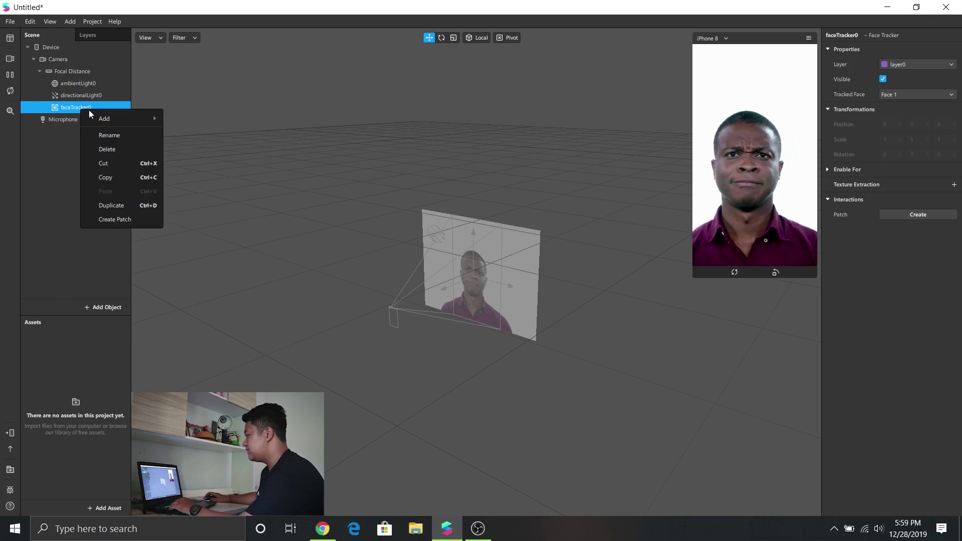
mouse_move(150, 121)
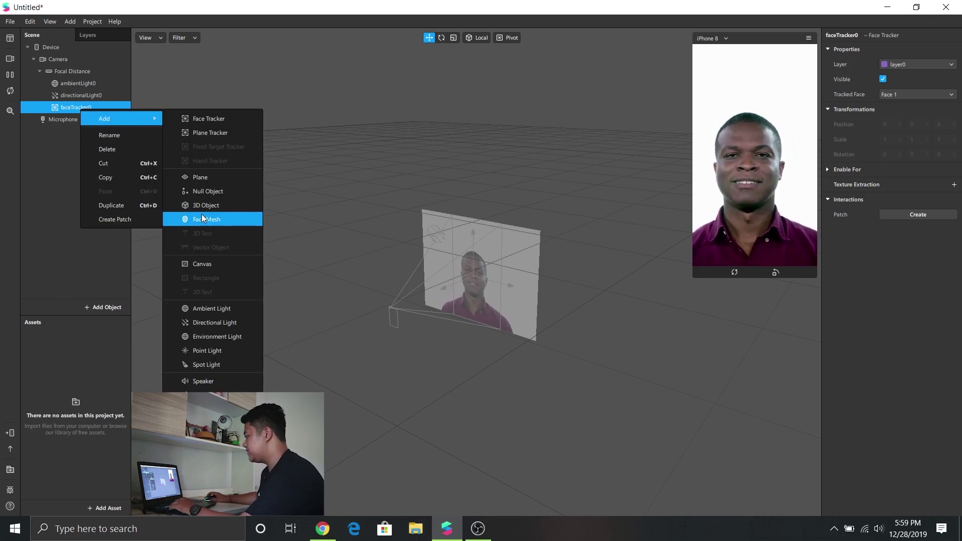
left_click(201, 215)
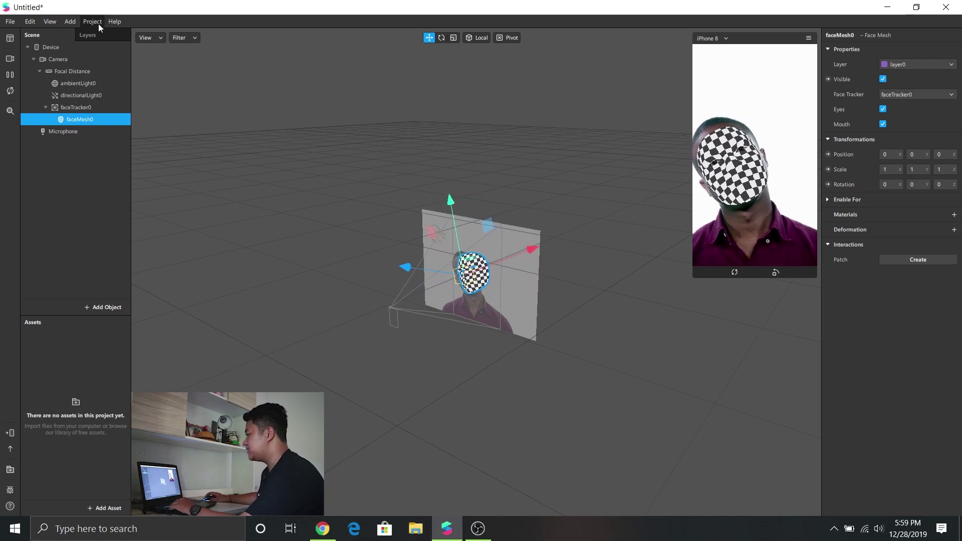
- Download the Face Reference Assets from the Spark AR documentation as face asset.zip into the tutorial spark ar folder
left_click(116, 21)
left_click(153, 83)
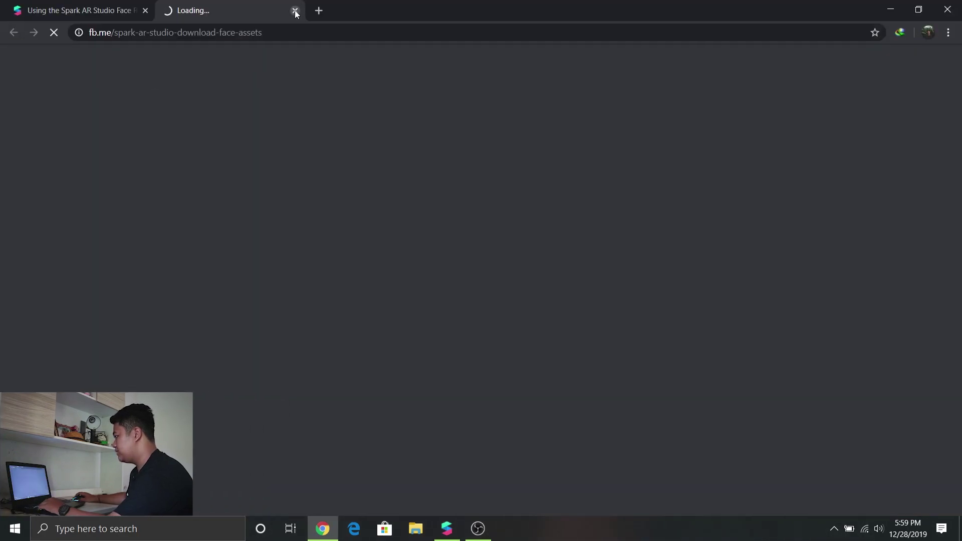
left_click(295, 13)
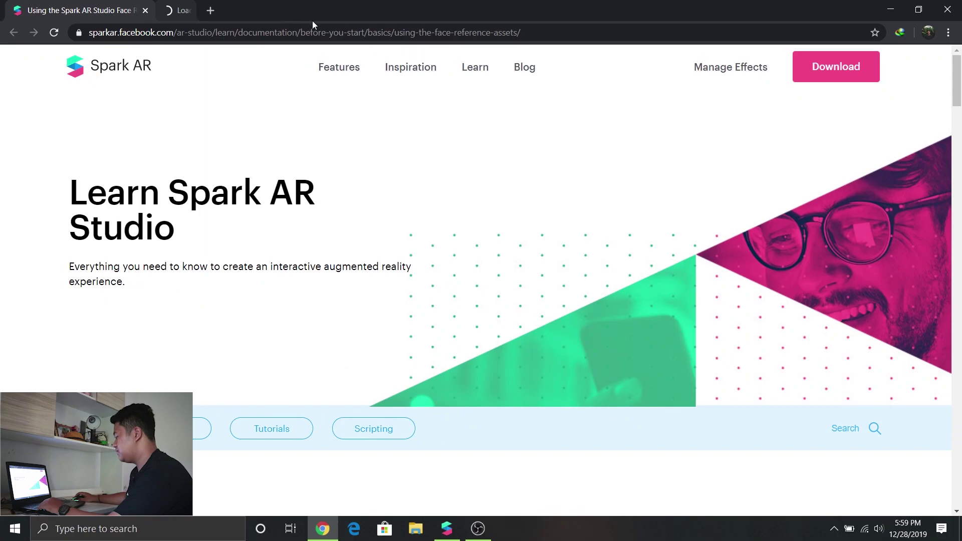
scroll(299, 75, "down", 7)
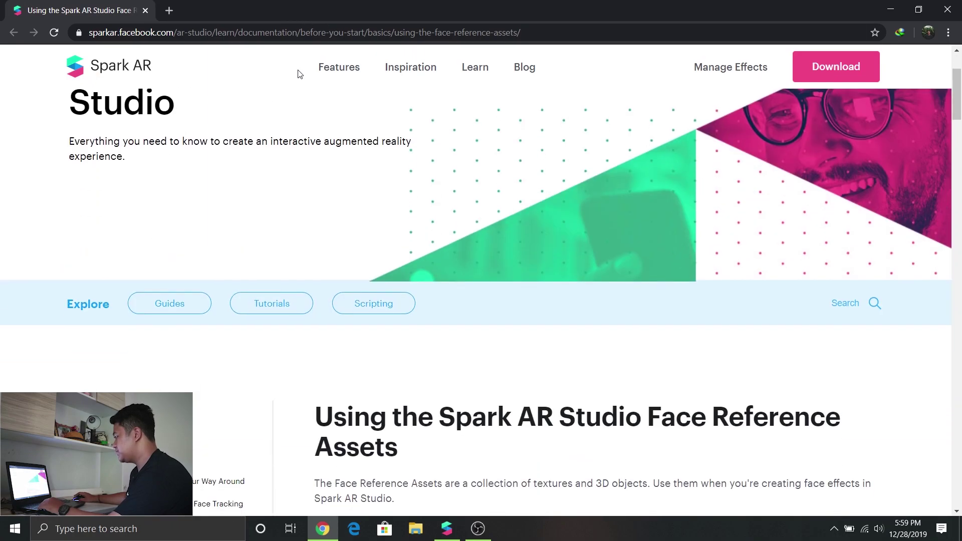
scroll(342, 126, "down", 2)
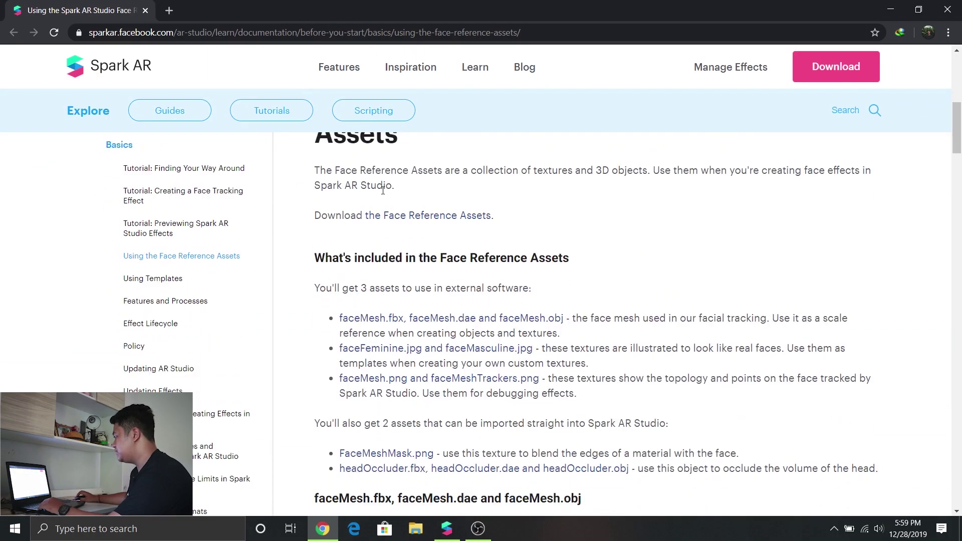
scroll(383, 190, "up", 1)
left_click(445, 279)
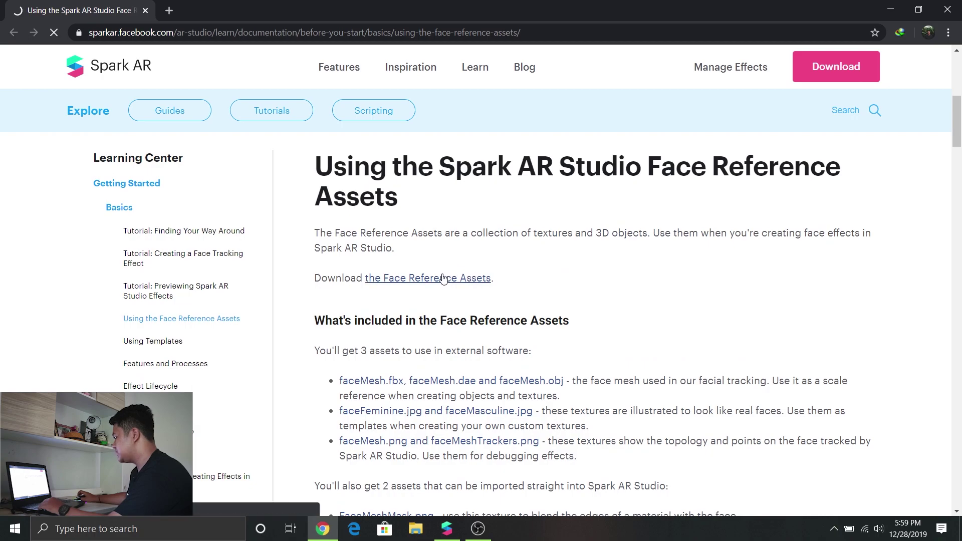
left_click(452, 309)
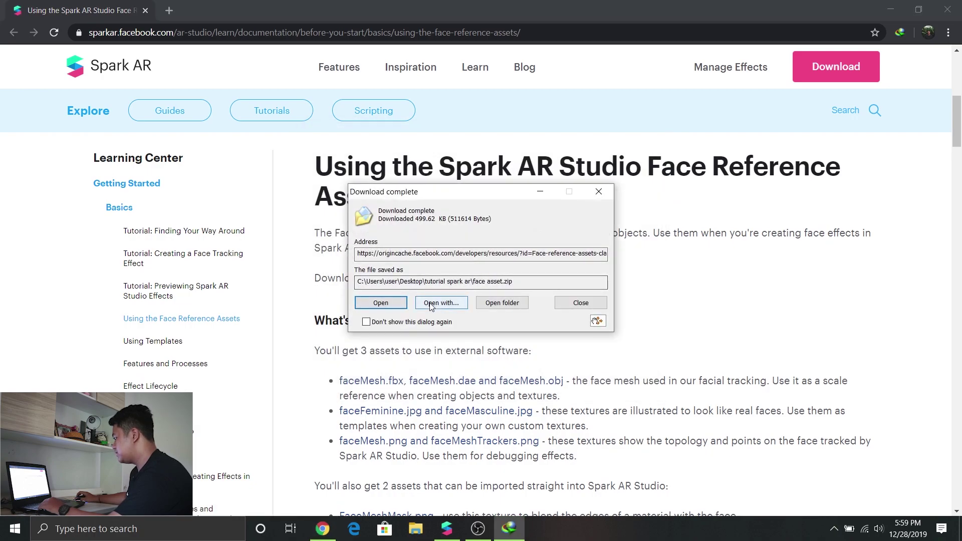
- Open the downloaded face asset.zip in WinRAR to check its FaceAssets folder, then close the archive
left_click(429, 304)
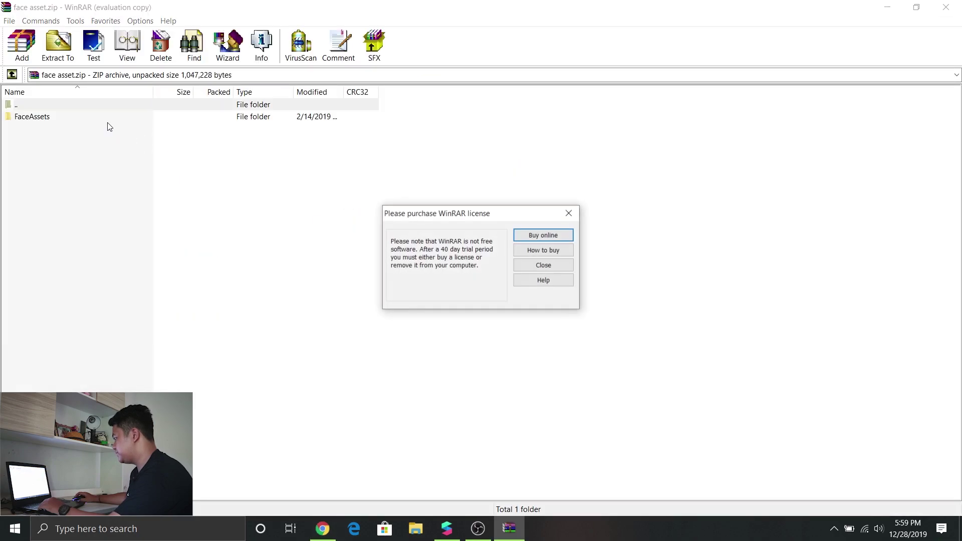
left_click(526, 264)
double_click(62, 119)
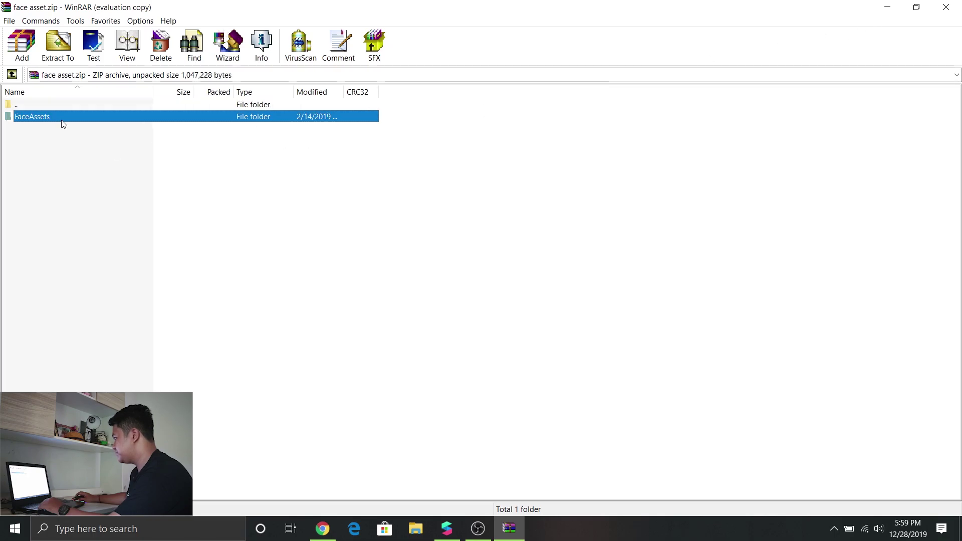
left_click(946, 7)
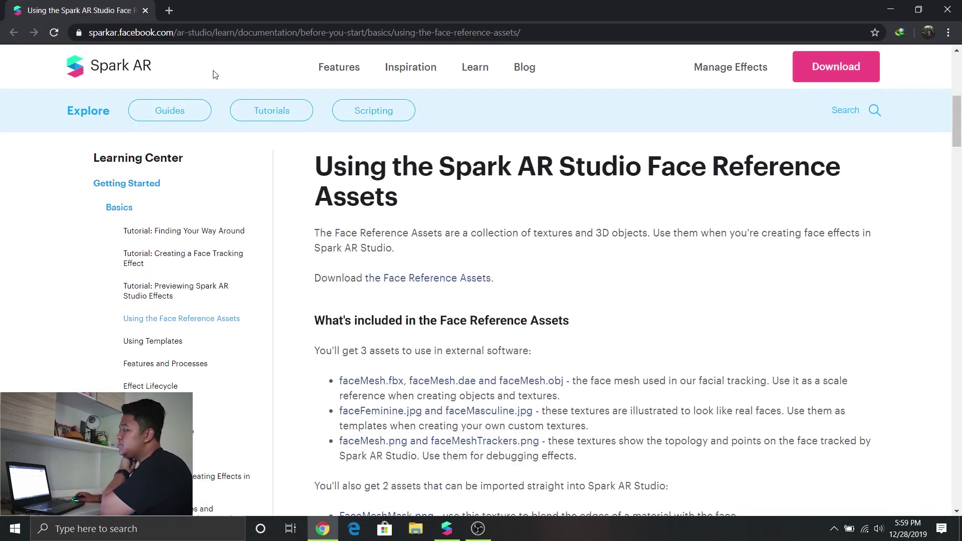
- Search the web for SculptGL in a new browser tab and open the SculptGL sculpting app
left_click(170, 10)
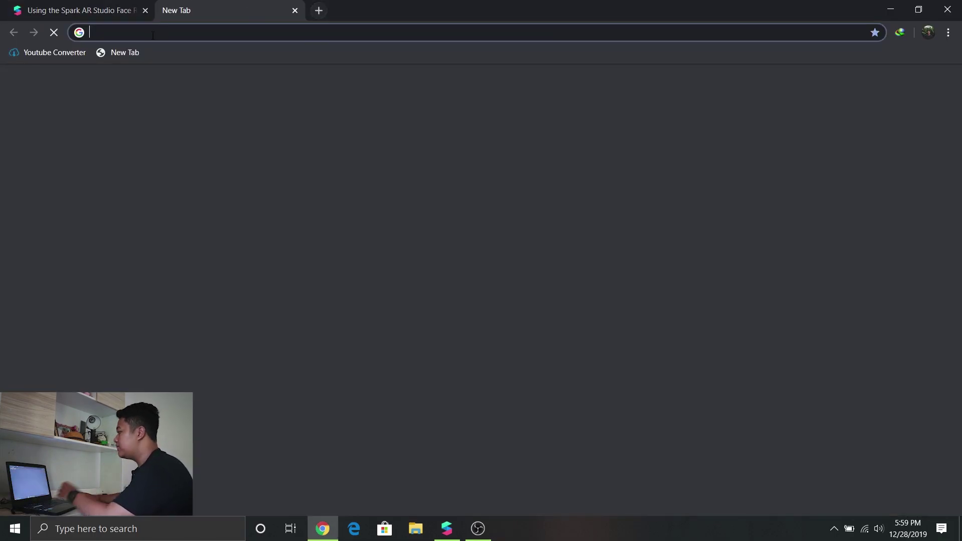
type("slu")
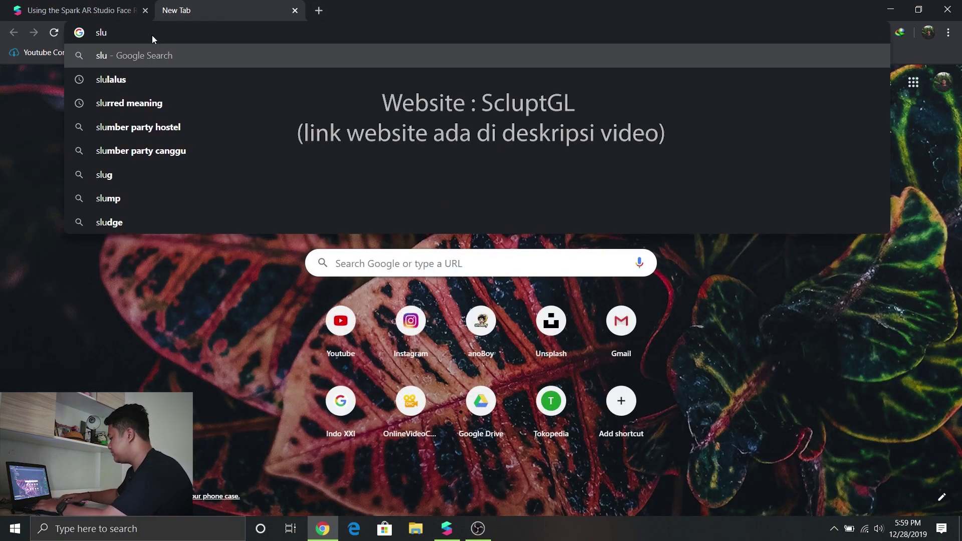
type("cp")
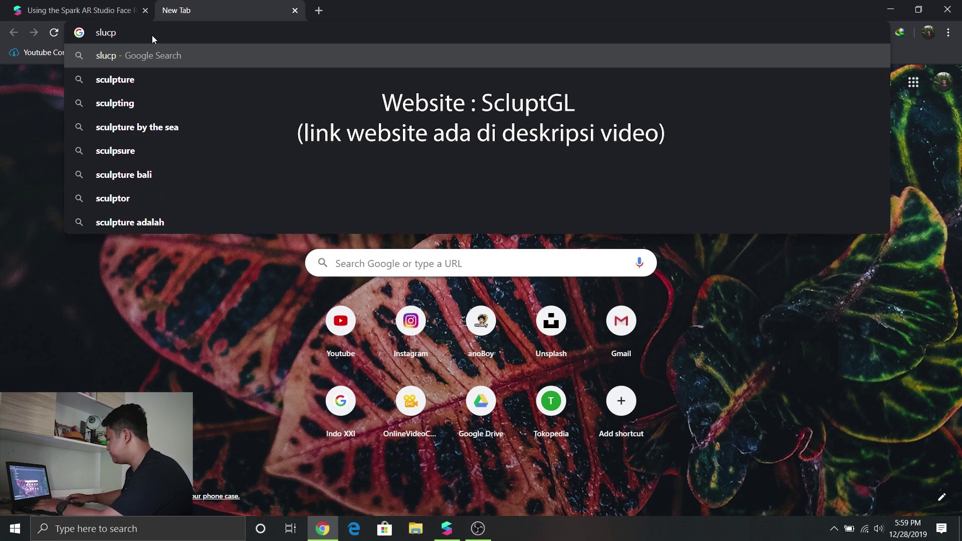
key("Down")
type("gl")
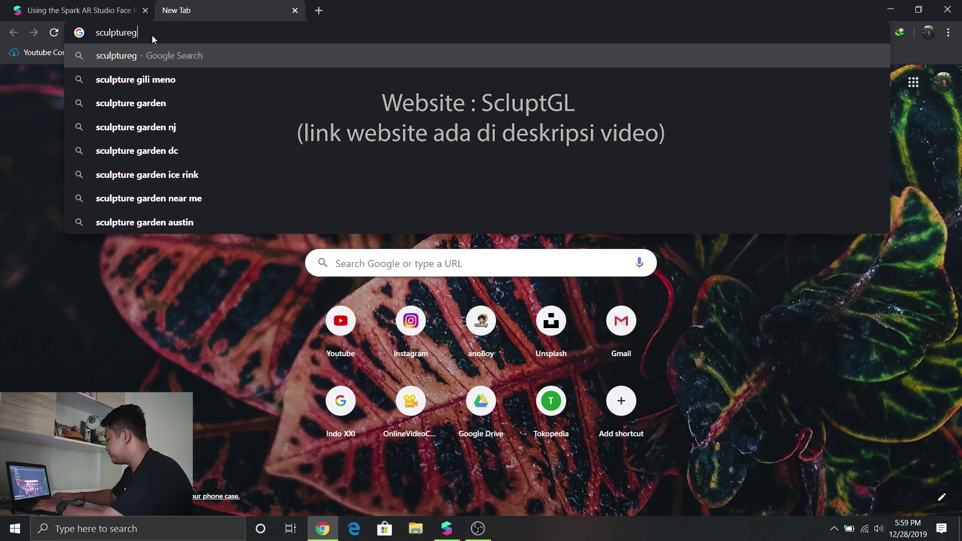
key("Return")
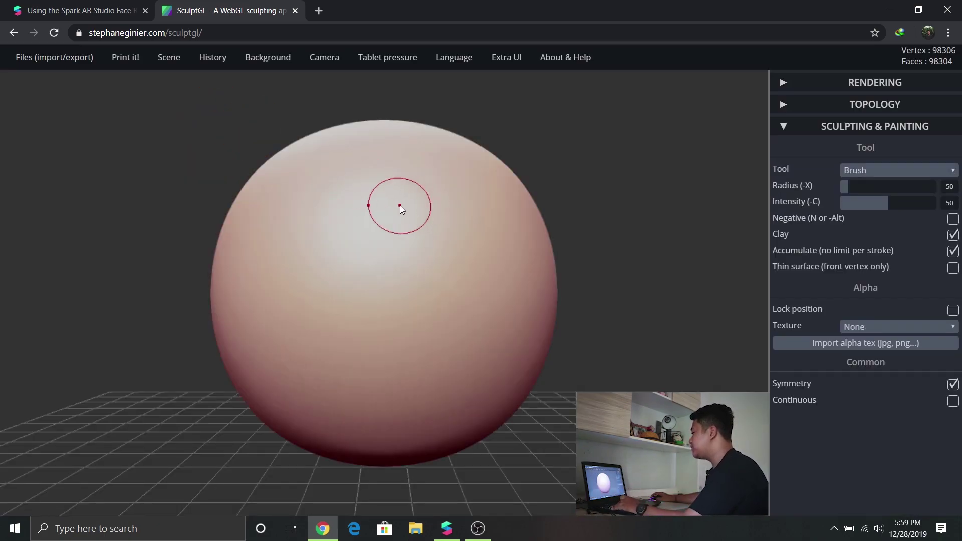
- Clear the default sphere from the SculptGL scene and confirm the removal
scroll(400, 205, "down", 5)
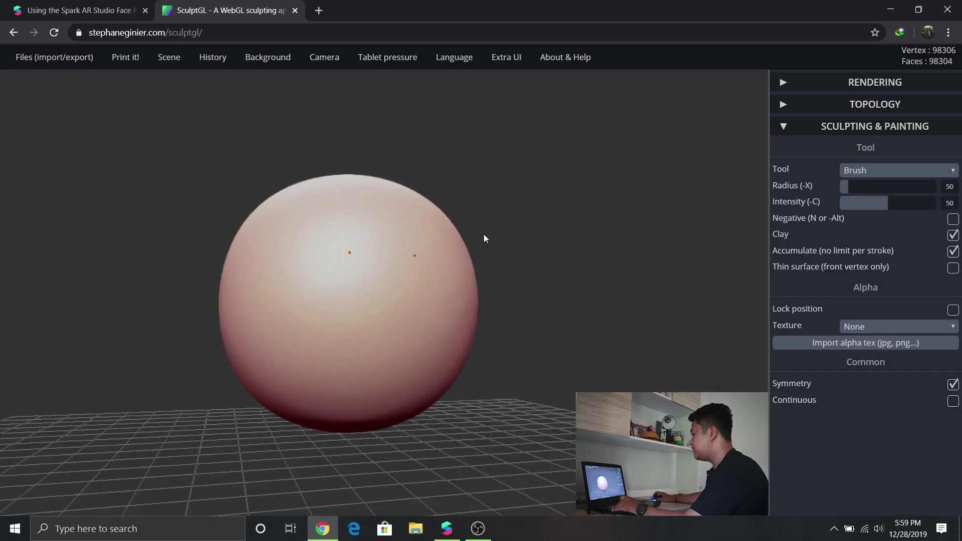
mouse_move(483, 234)
left_mouse_down()
mouse_move(394, 142)
mouse_move(318, 272)
mouse_move(356, 287)
mouse_move(335, 277)
mouse_move(355, 260)
left_mouse_up()
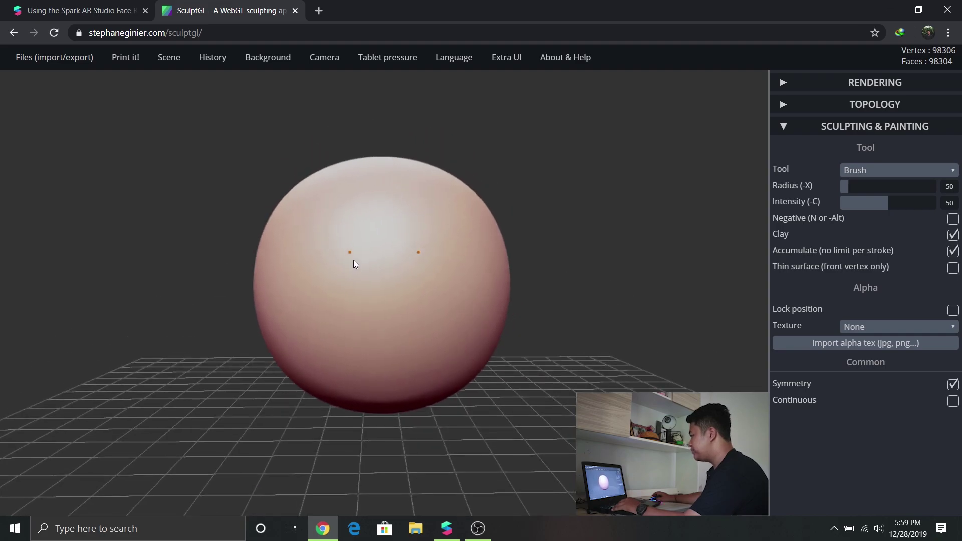
mouse_move(183, 59)
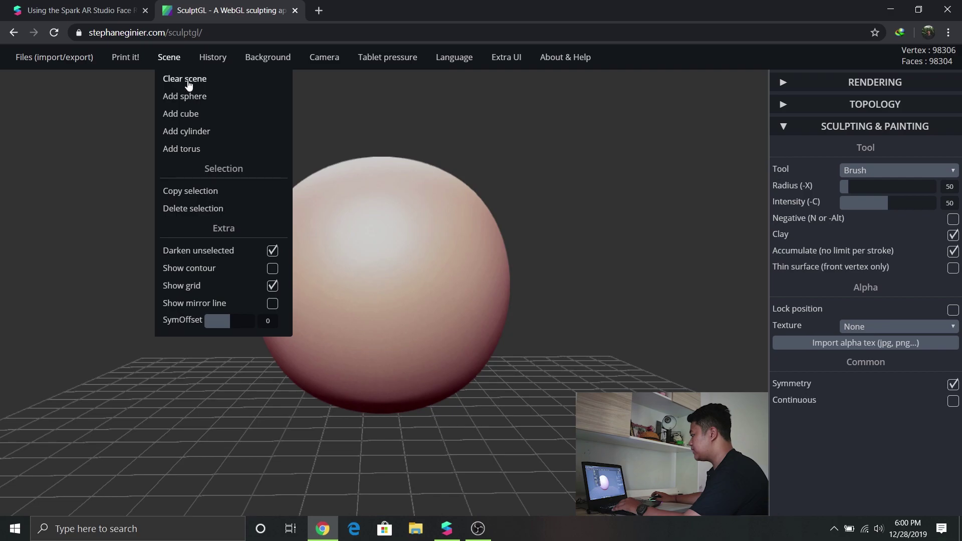
left_click(188, 81)
left_click(534, 101)
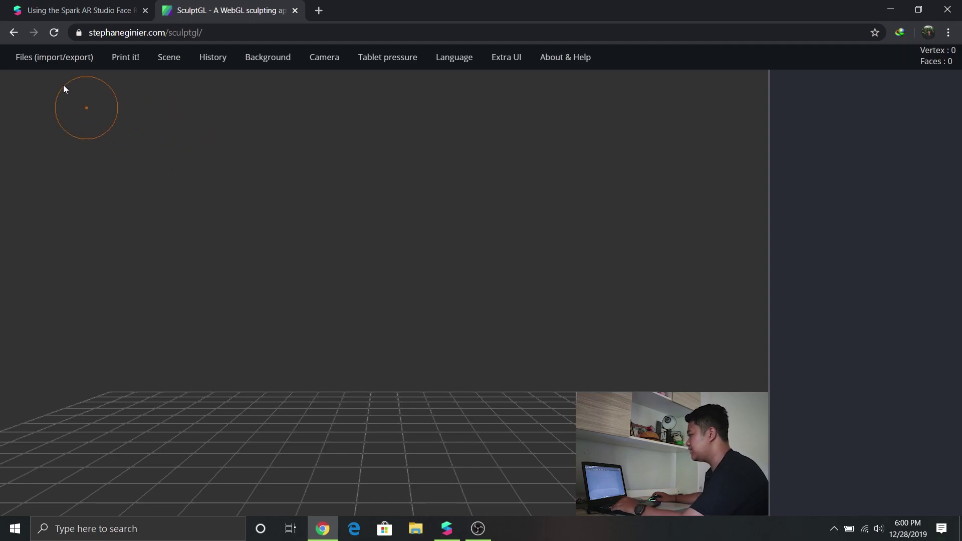
- Start importing a model and extract the face asset archive in place within the Desktop's tutorial spark ar folder
mouse_move(47, 59)
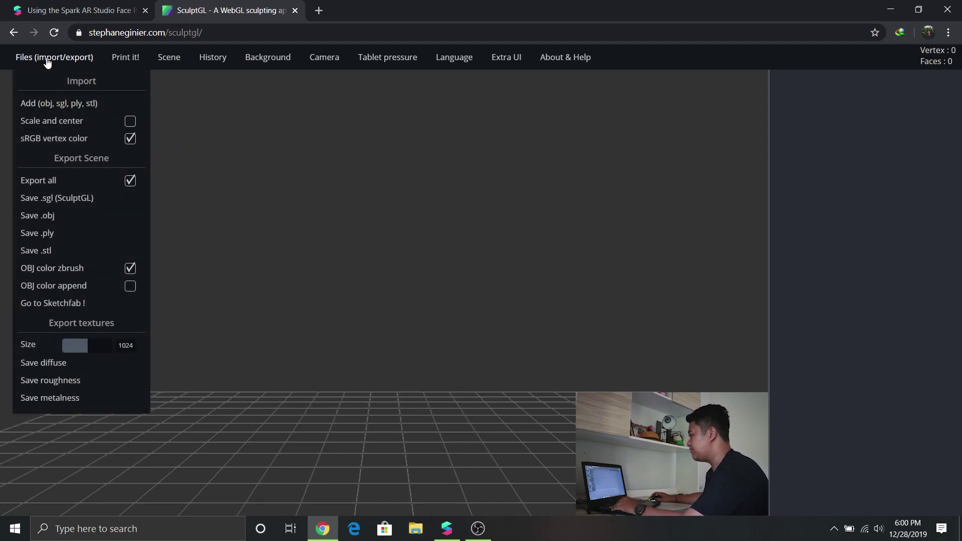
left_click(62, 104)
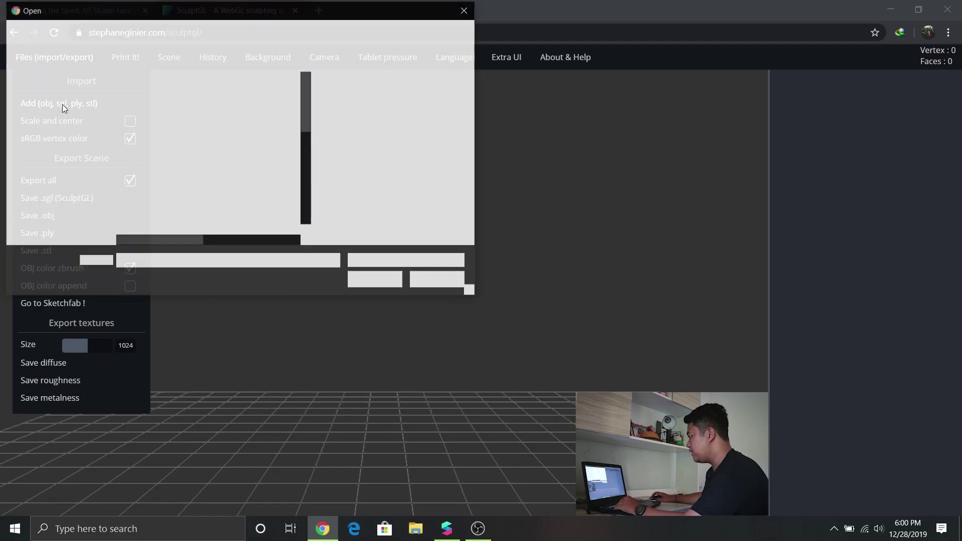
left_click(50, 104)
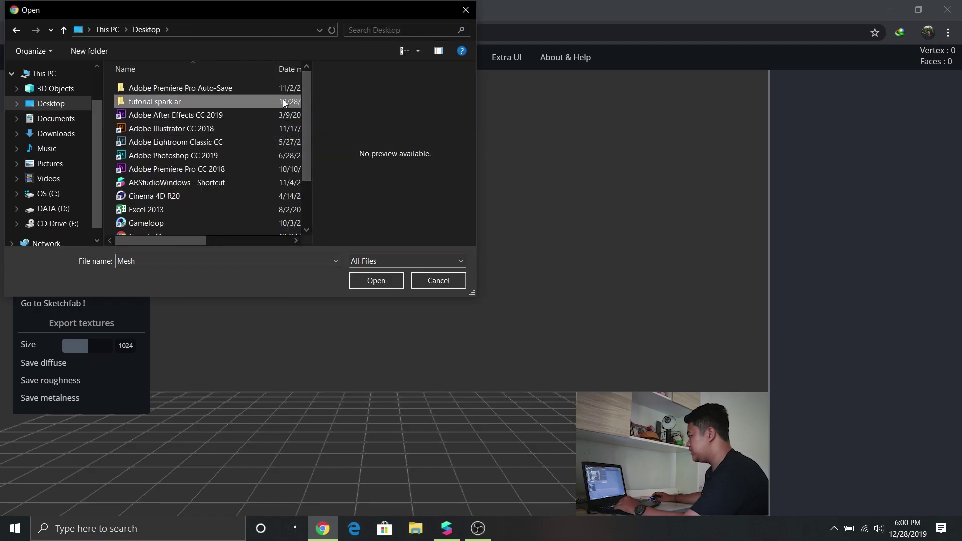
double_click(283, 100)
left_click(203, 90)
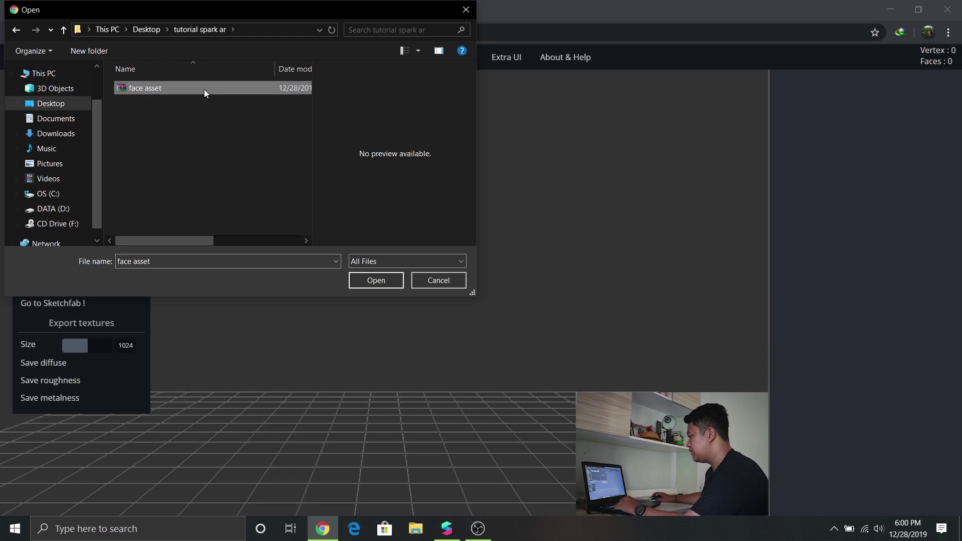
right_click(160, 88)
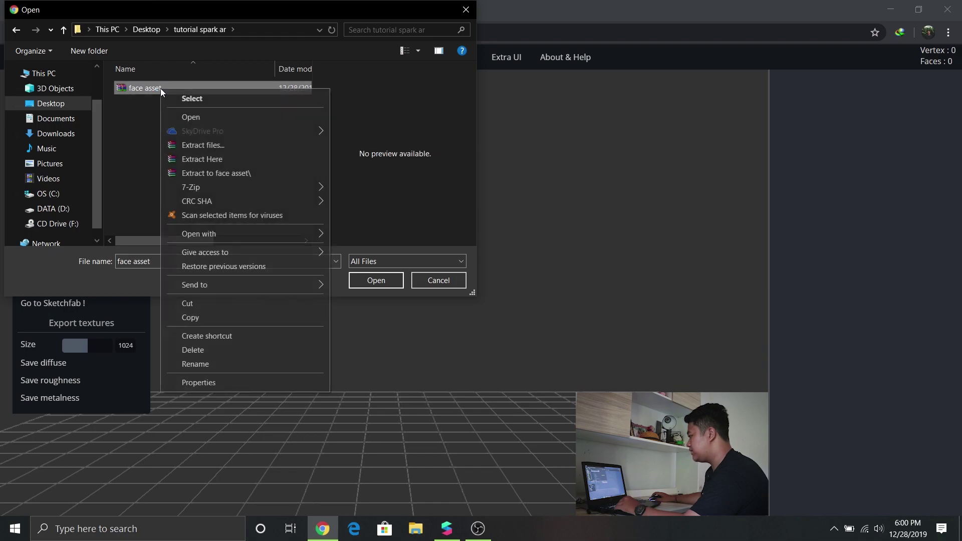
left_click(203, 159)
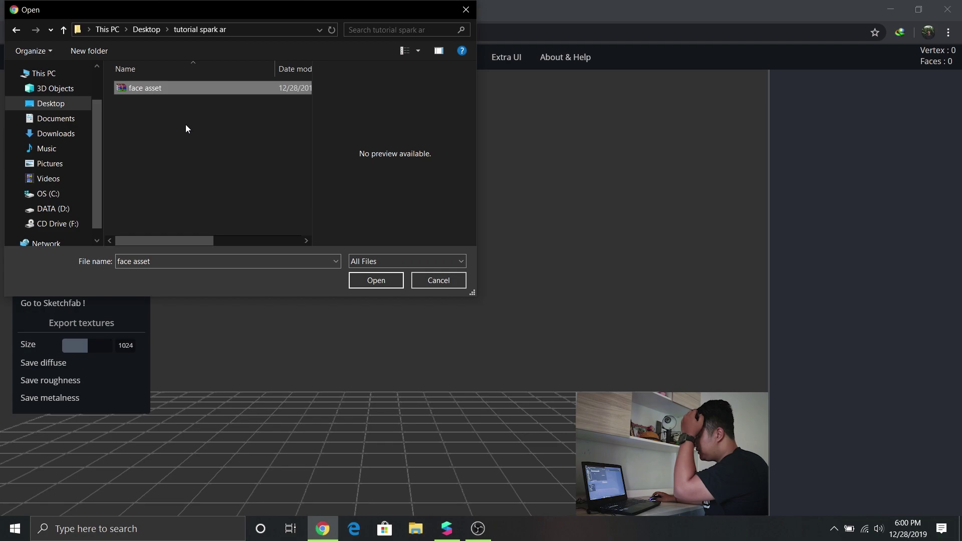
- Import the faceMesh OBJ file from the Mesh subfolder of FaceAssets and view the face from the front
double_click(167, 102)
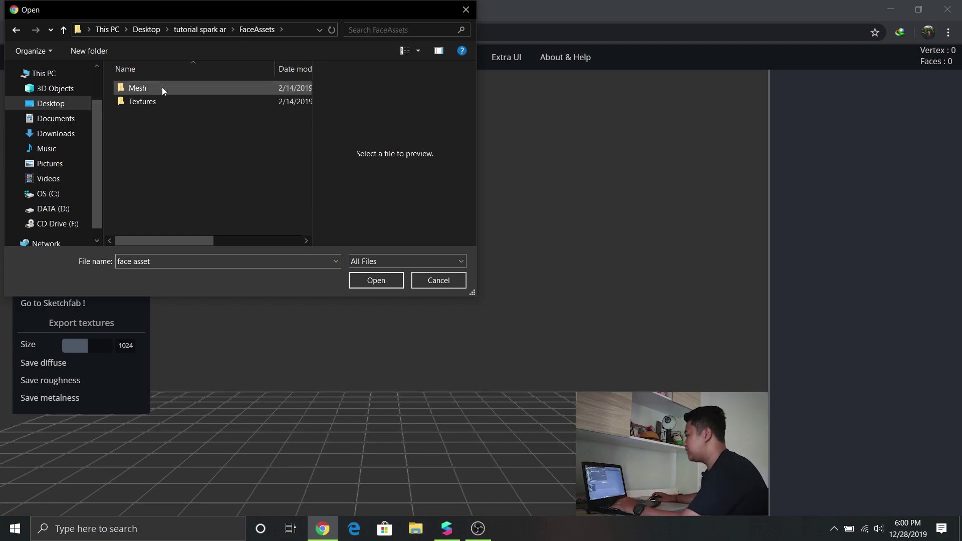
double_click(161, 87)
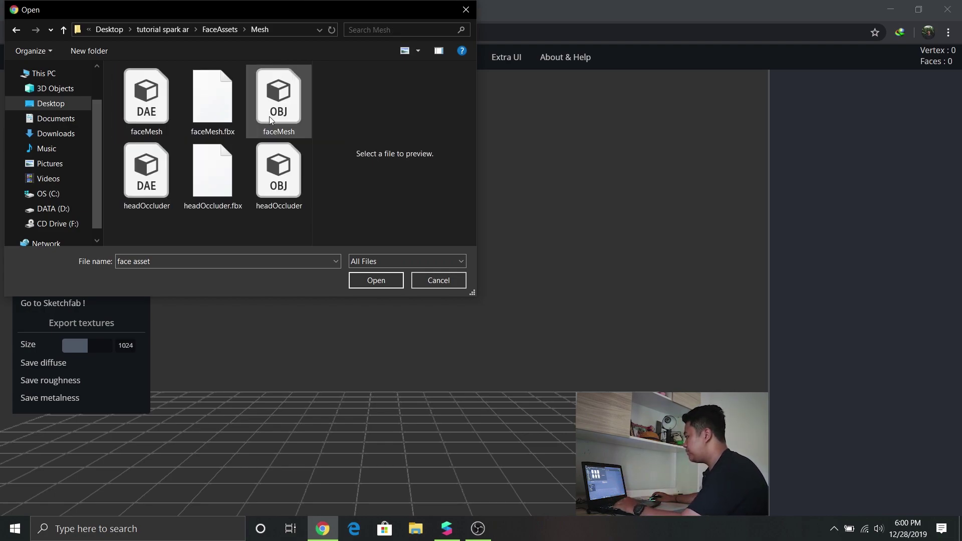
left_click(278, 119)
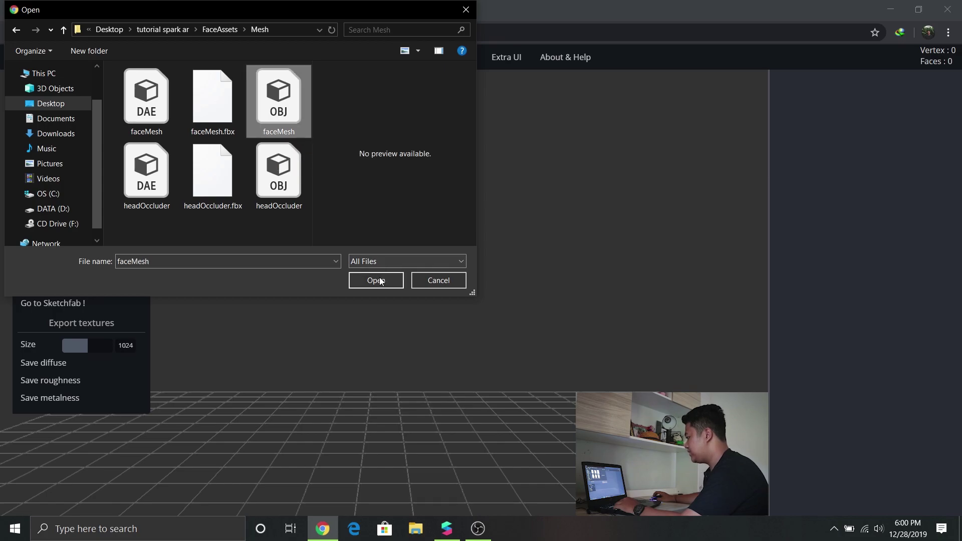
left_click(380, 279)
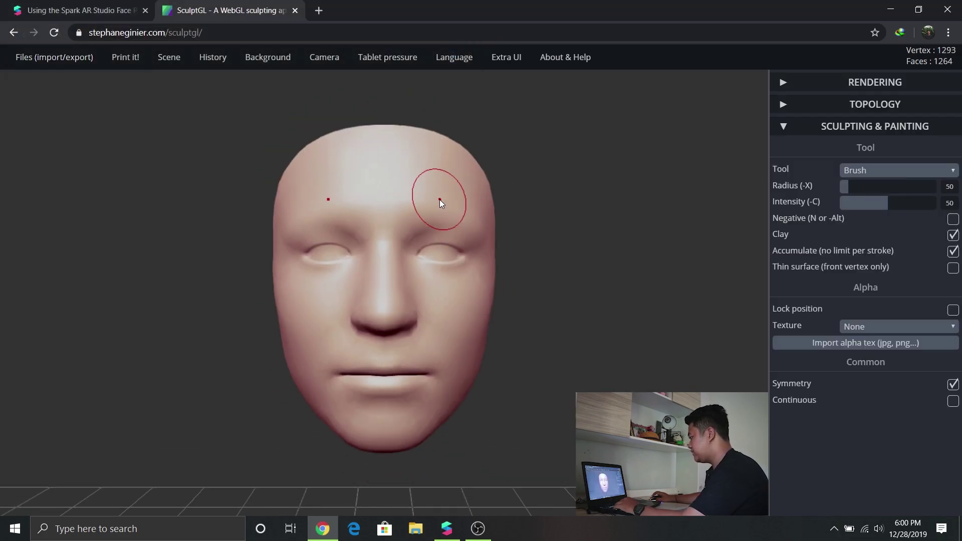
right_click_drag(429, 215, 399, 227)
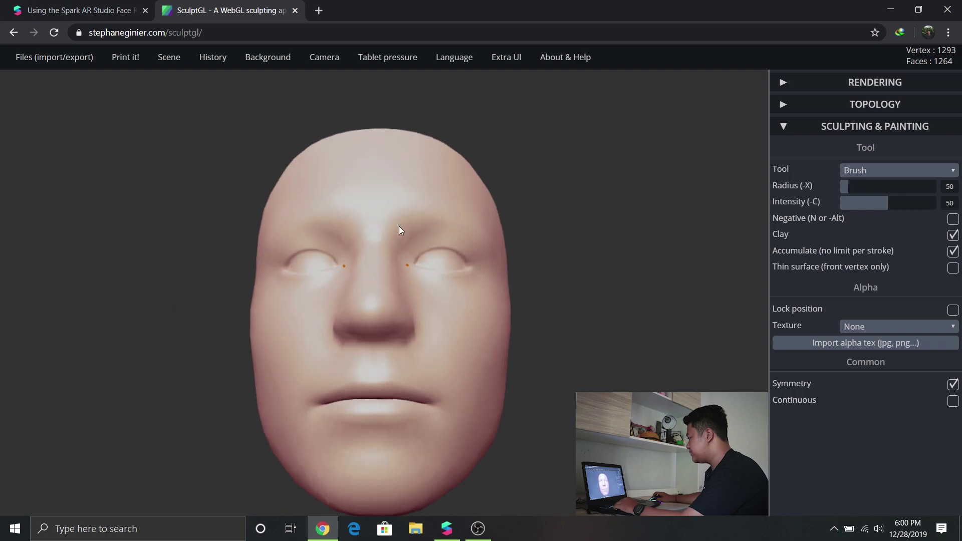
scroll(398, 227, "down", 2)
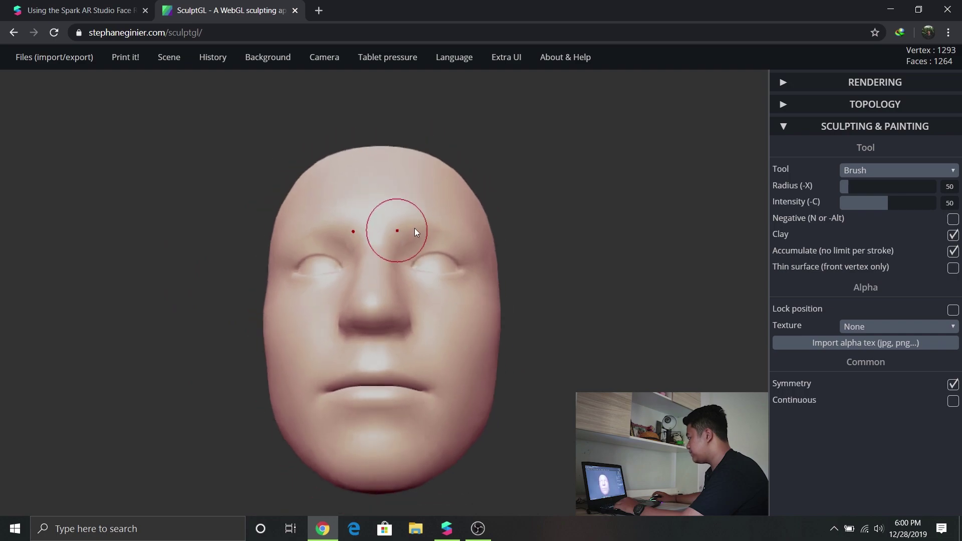
- Inflate both cheeks of the face mesh symmetrically using the Inflate tool with a radius of 150
left_click(897, 171)
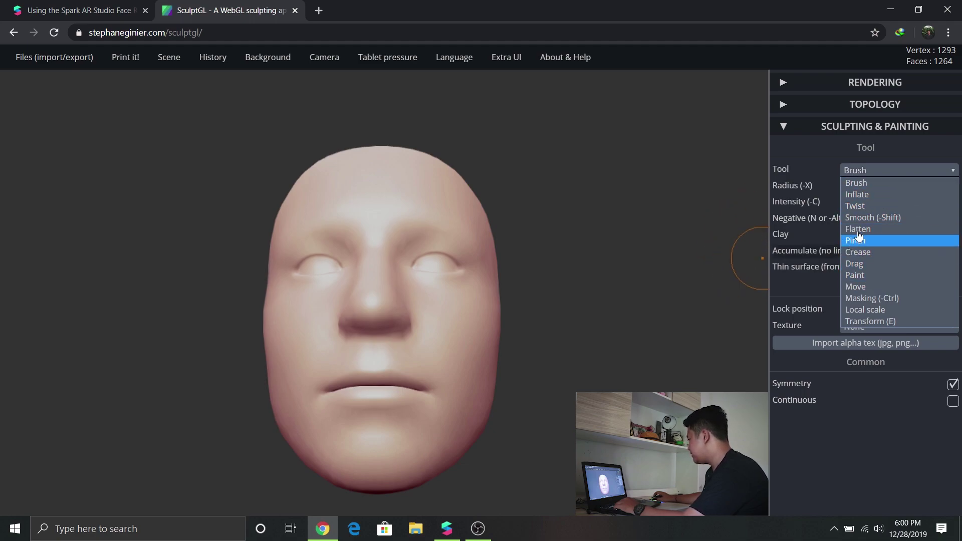
left_click(862, 194)
left_click_drag(852, 188, 869, 187)
mouse_move(533, 242)
left_mouse_down()
mouse_move(533, 309)
mouse_move(505, 330)
mouse_move(547, 277)
mouse_move(489, 302)
mouse_move(310, 209)
left_mouse_up()
mouse_move(309, 213)
right_mouse_down()
mouse_move(433, 317)
mouse_move(333, 312)
mouse_move(360, 294)
mouse_move(466, 354)
right_mouse_up()
mouse_move(466, 354)
left_mouse_down()
mouse_move(480, 335)
mouse_move(446, 322)
mouse_move(559, 320)
mouse_move(614, 299)
mouse_move(642, 267)
mouse_move(561, 350)
left_mouse_up()
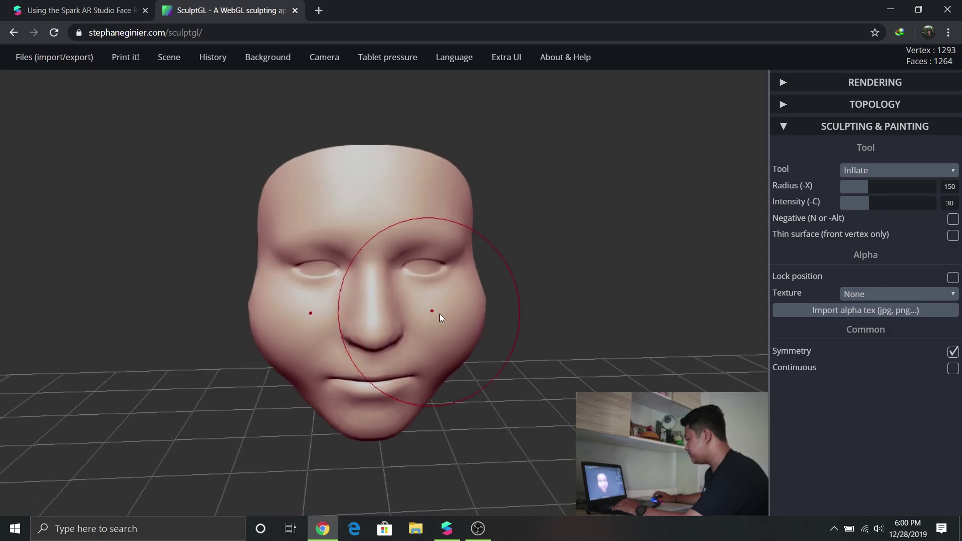
mouse_move(402, 306)
right_mouse_down()
mouse_move(430, 245)
mouse_move(457, 280)
mouse_move(350, 274)
mouse_move(456, 338)
right_mouse_up()
mouse_move(455, 338)
left_mouse_down()
mouse_move(539, 347)
mouse_move(435, 330)
left_mouse_up()
mouse_move(435, 330)
right_mouse_down()
mouse_move(602, 324)
mouse_move(408, 324)
mouse_move(453, 378)
mouse_move(464, 336)
right_mouse_up()
mouse_move(464, 336)
left_mouse_down()
mouse_move(462, 356)
mouse_move(471, 351)
mouse_move(457, 346)
mouse_move(467, 299)
left_mouse_up()
right_click_drag(467, 299, 500, 268)
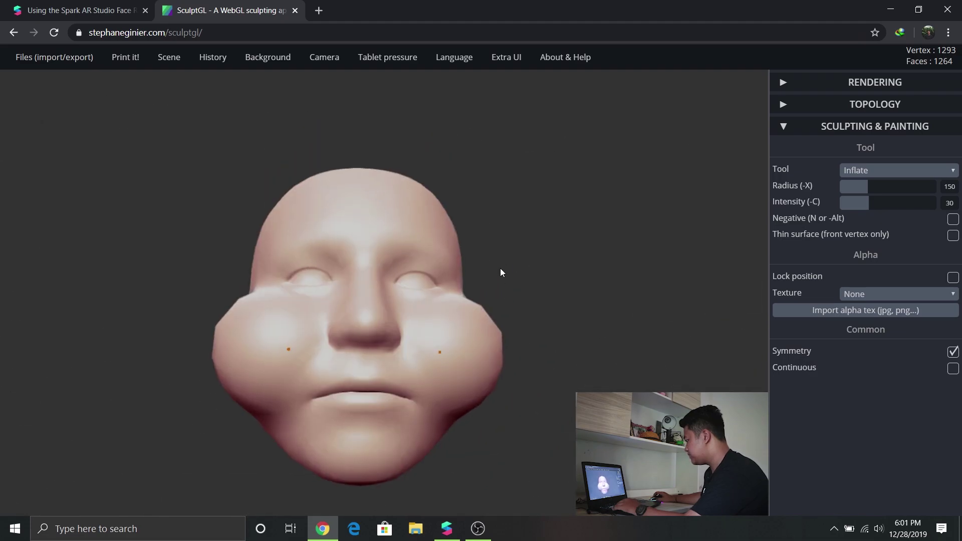
- Switch the sculpting tool to Pinch and inspect the inflated face from slightly different angles
left_click(881, 170)
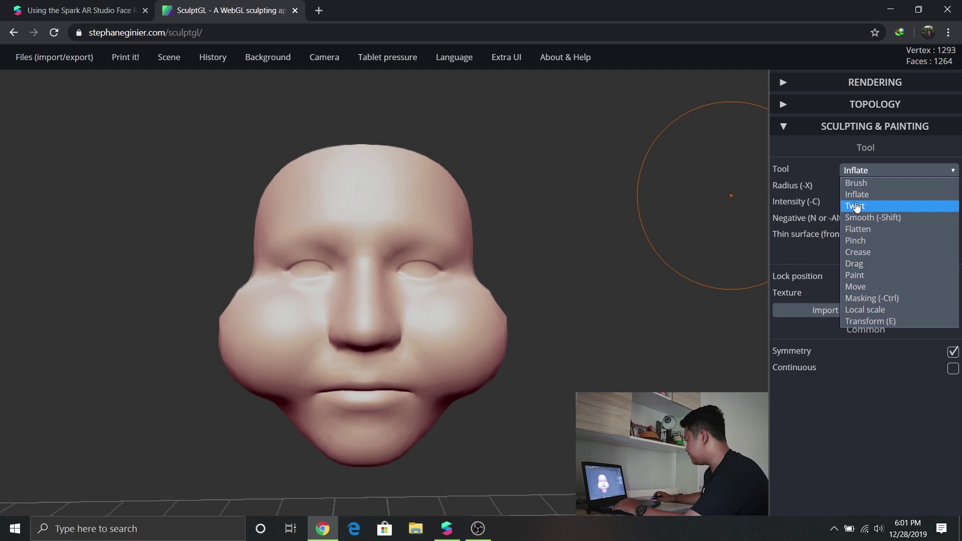
left_click(856, 240)
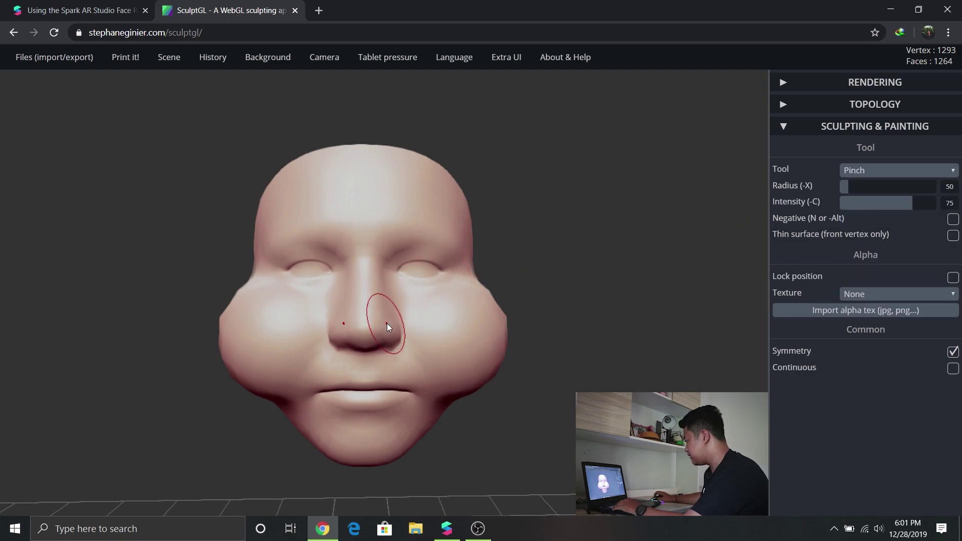
mouse_move(429, 314)
right_mouse_down()
mouse_move(504, 270)
mouse_move(416, 321)
mouse_move(413, 299)
right_mouse_up()
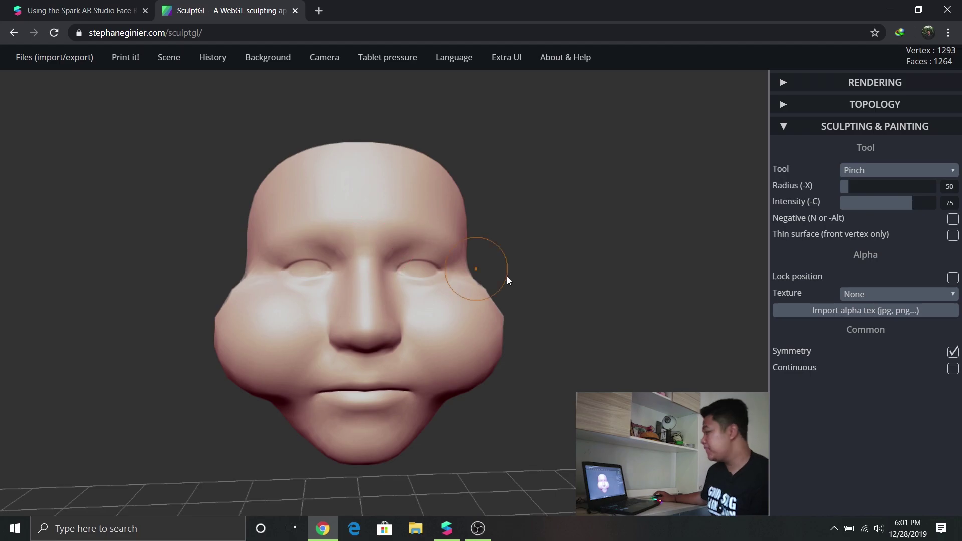
mouse_move(436, 308)
right_mouse_down()
mouse_move(557, 333)
mouse_move(392, 236)
mouse_move(419, 210)
mouse_move(420, 322)
mouse_move(439, 306)
mouse_move(411, 280)
right_mouse_up()
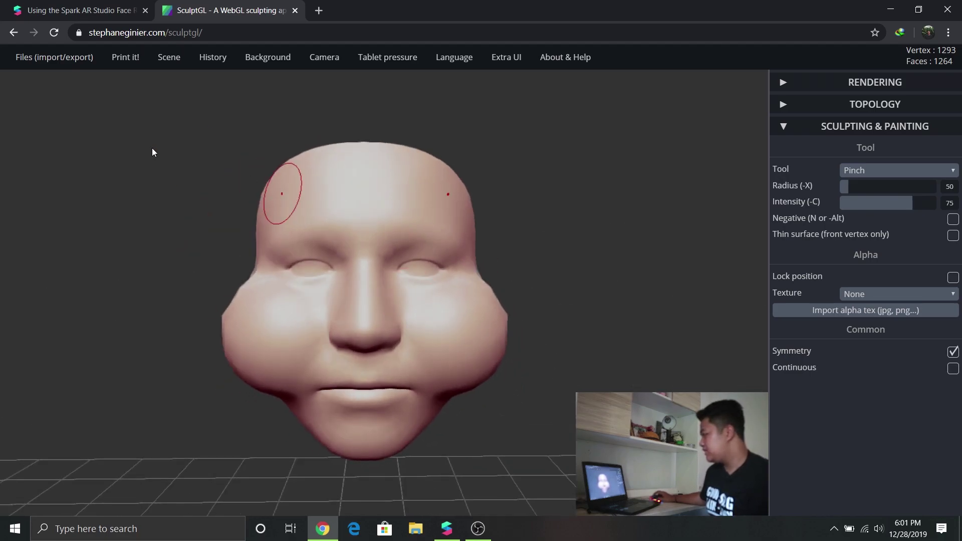
- Export the sculpted face as an OBJ file named "tutorial 1" in the FaceAssets Mesh folder
mouse_move(63, 67)
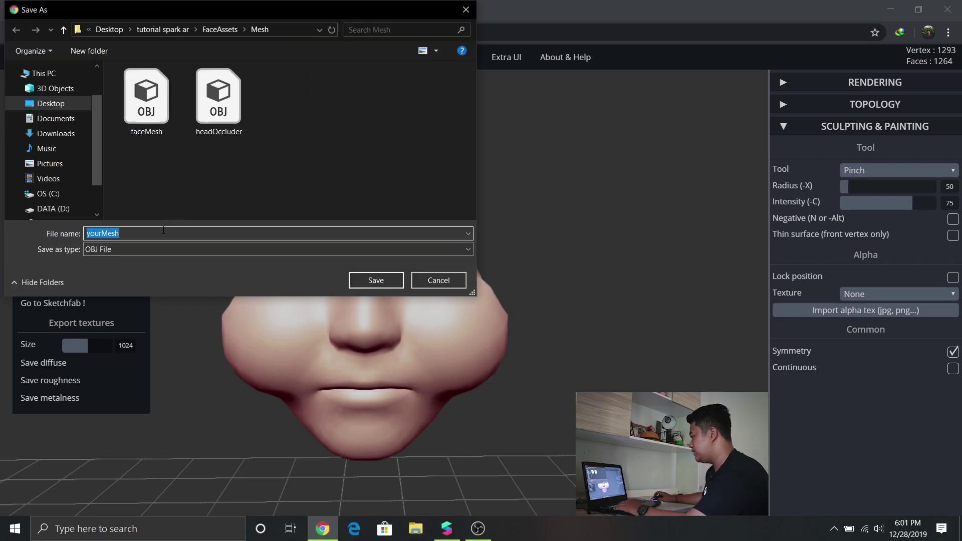
type("tu")
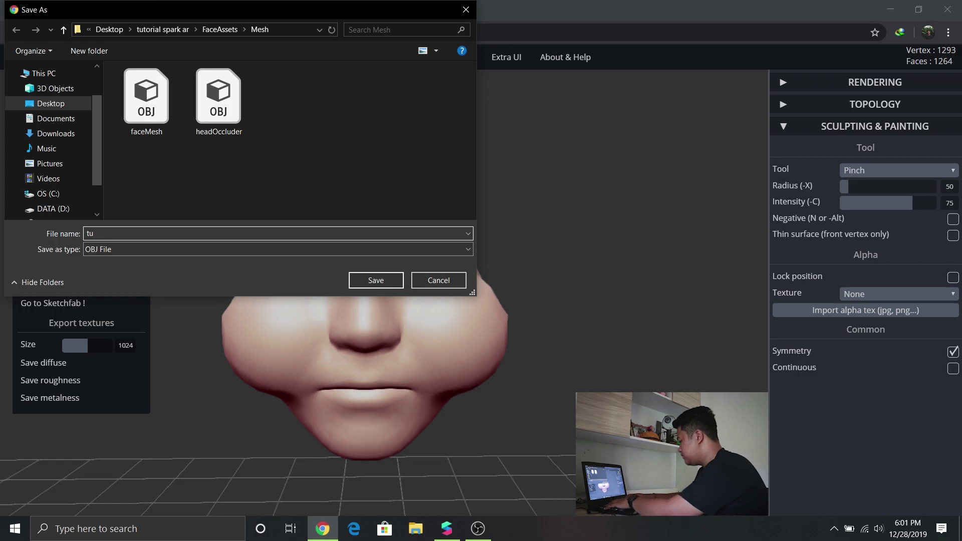
type("rotialrial 1")
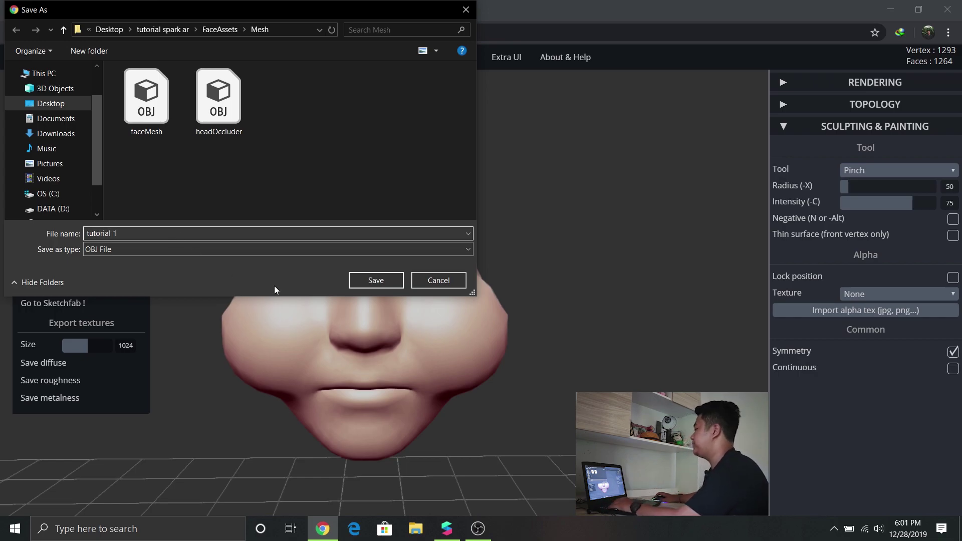
left_click(356, 283)
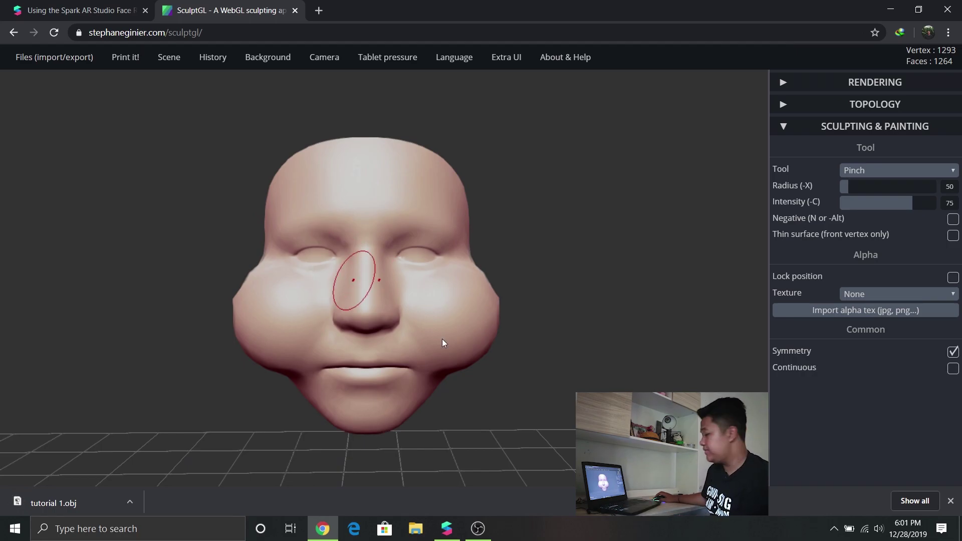
- Switch to Spark AR Studio and import the tutorial 1 OBJ file as the deformation for faceMesh0
left_click(446, 528)
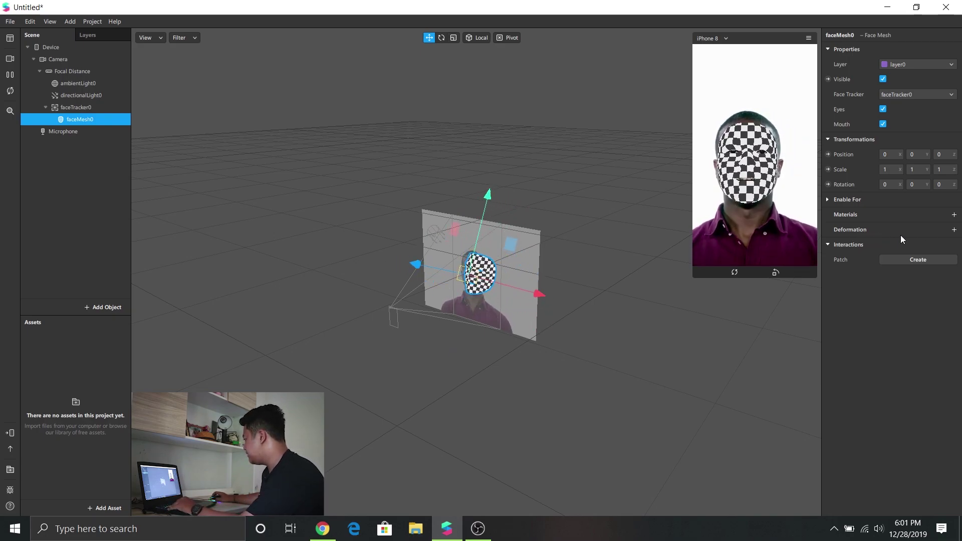
left_click(954, 230)
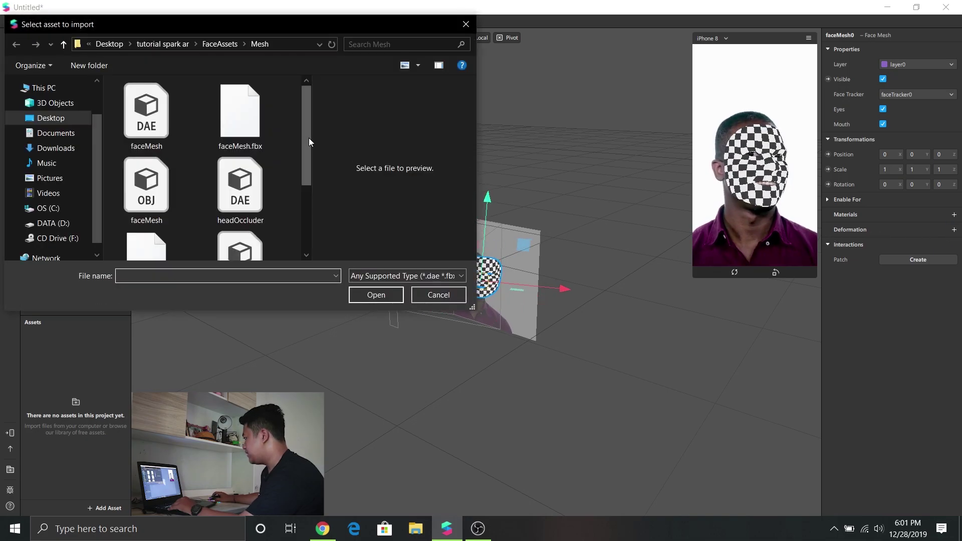
left_click_drag(307, 137, 297, 206)
left_click(146, 221)
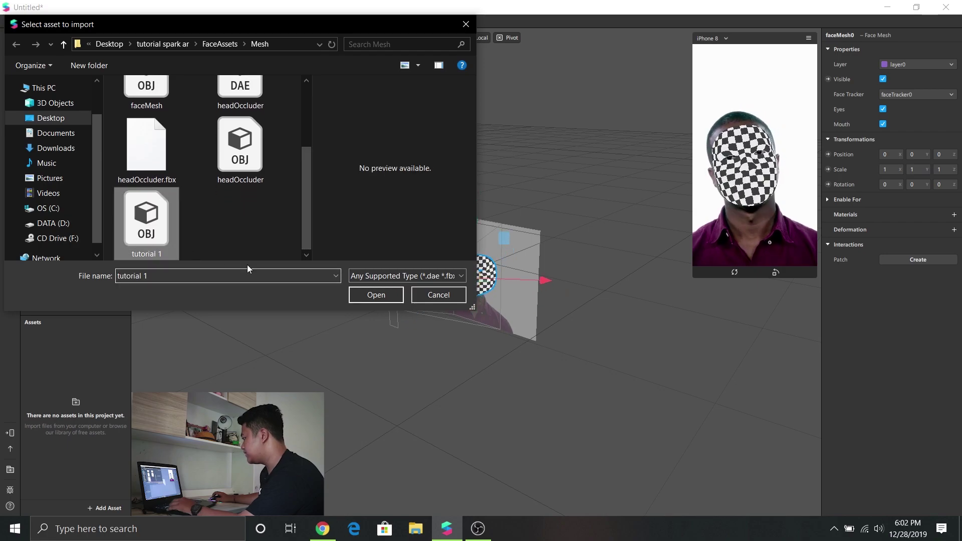
left_click(375, 295)
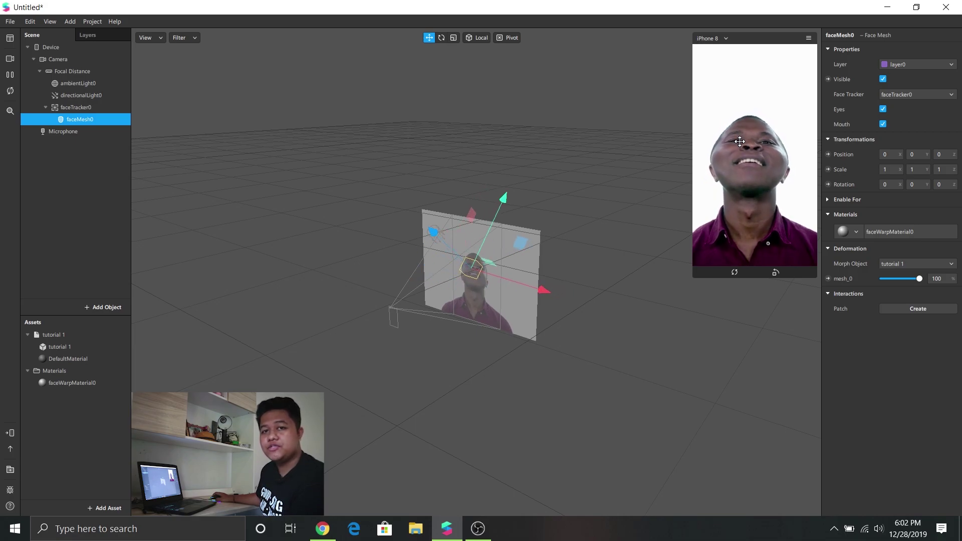
- Preview the effect through the USB2.0 HD UVC WebCam and test the mesh_0 deformation strength, leaving it at 100%
left_click(10, 59)
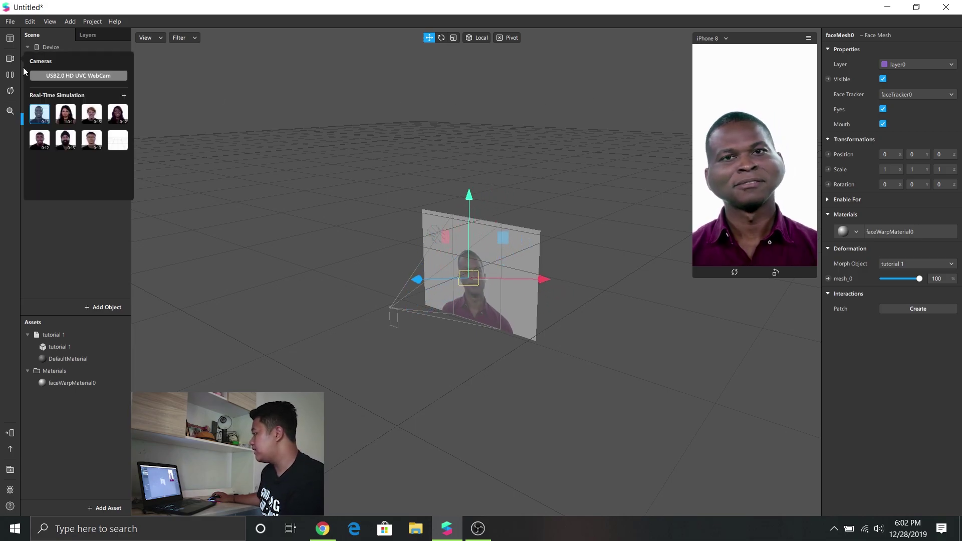
left_click(50, 76)
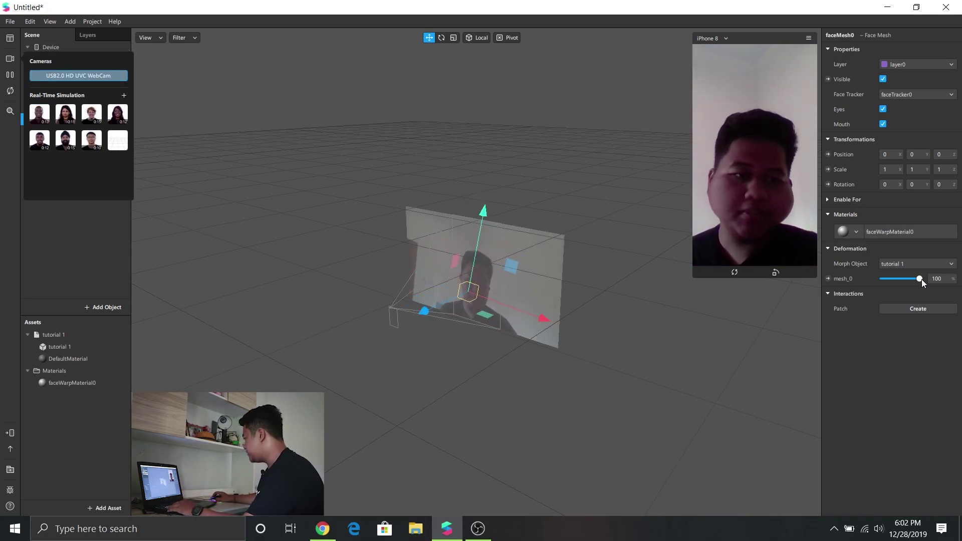
mouse_move(919, 279)
left_mouse_down()
mouse_move(861, 280)
mouse_move(924, 278)
left_mouse_up()
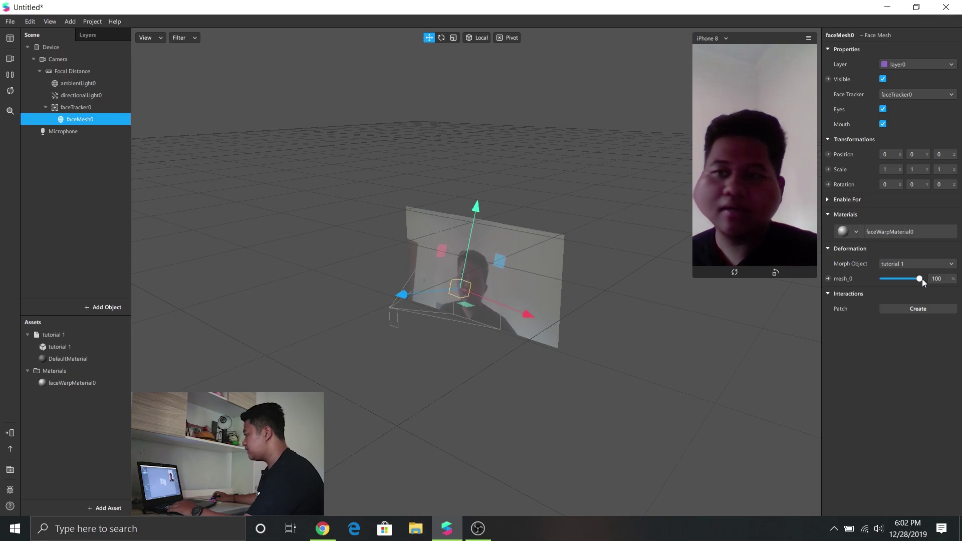
left_click(83, 196)
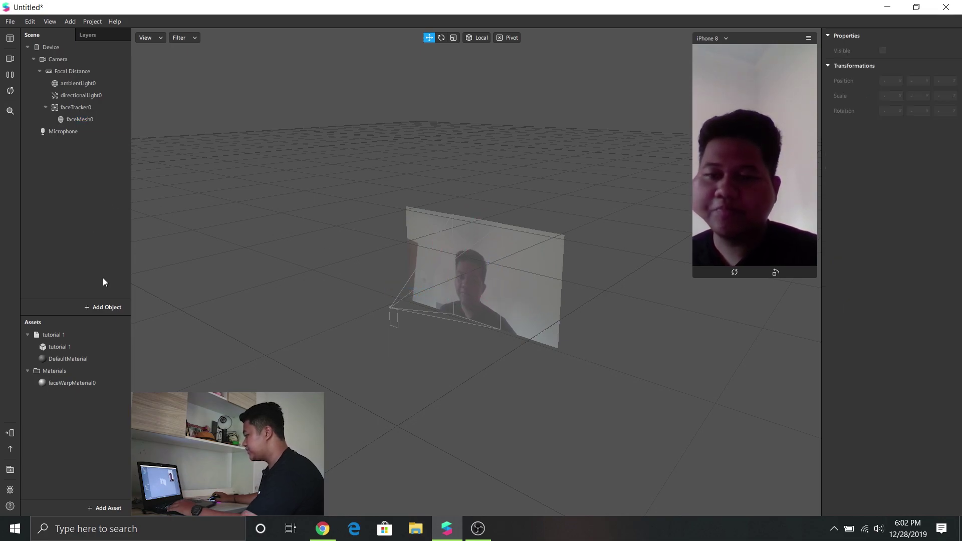
- Add a canvas to the scene and insert a rectangle inside it
left_click(103, 306)
scroll(61, 211, "down", 5)
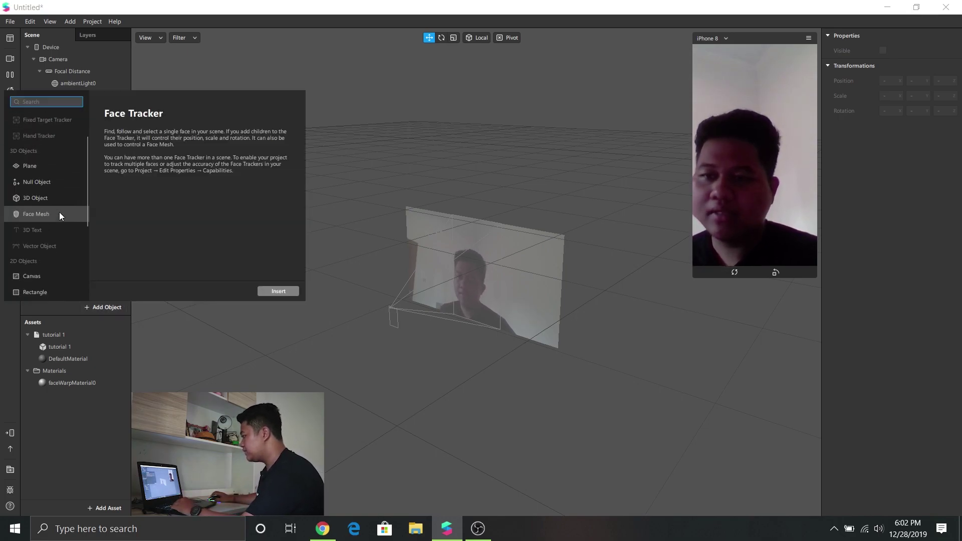
left_click(44, 125)
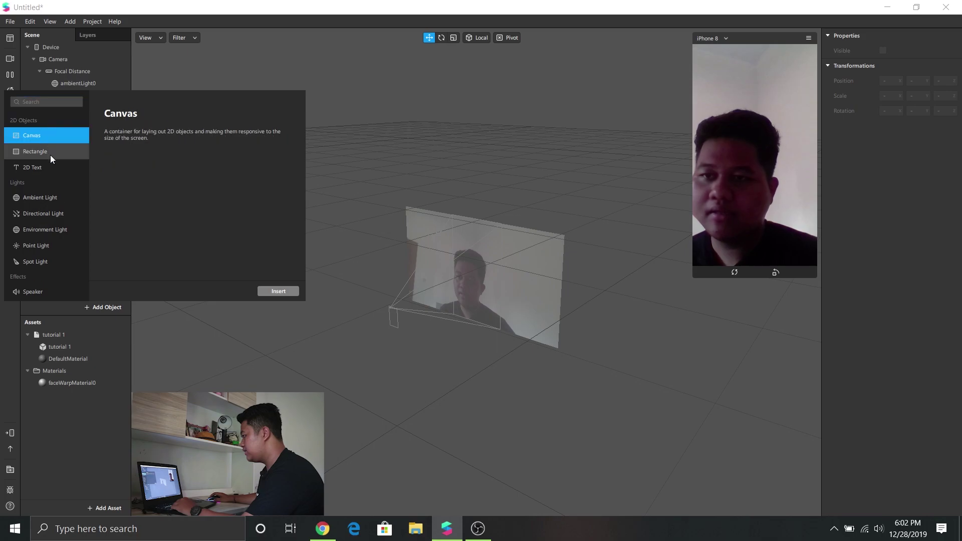
left_click(276, 293)
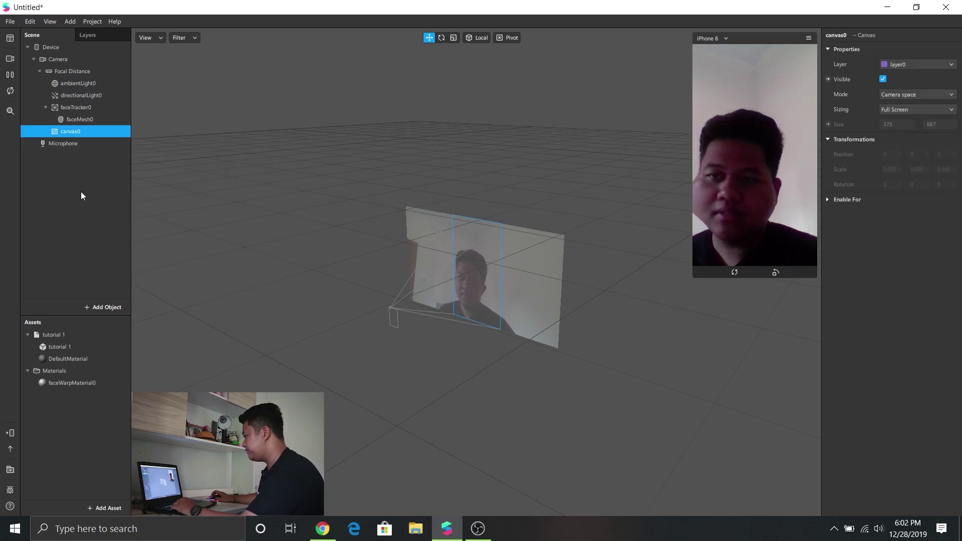
right_click(69, 132)
mouse_move(95, 142)
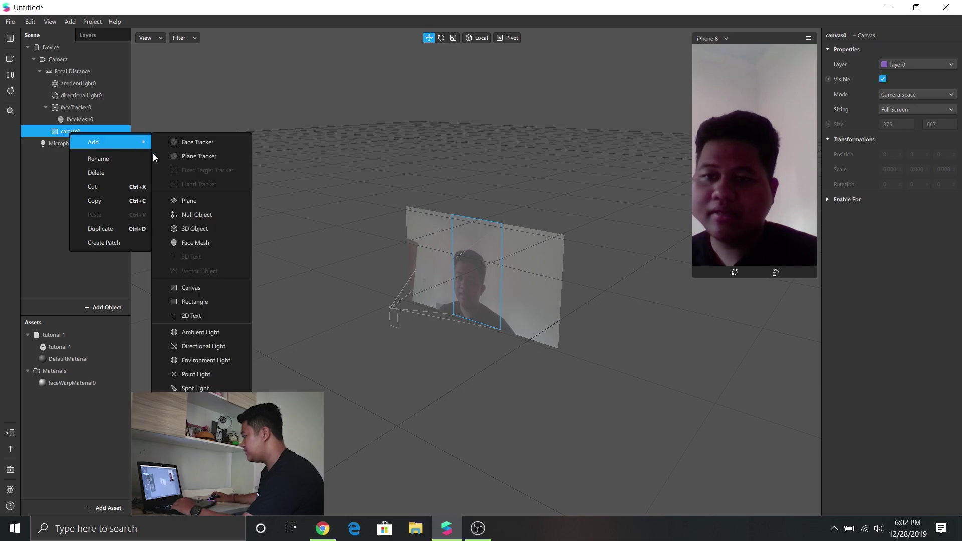
left_click(208, 302)
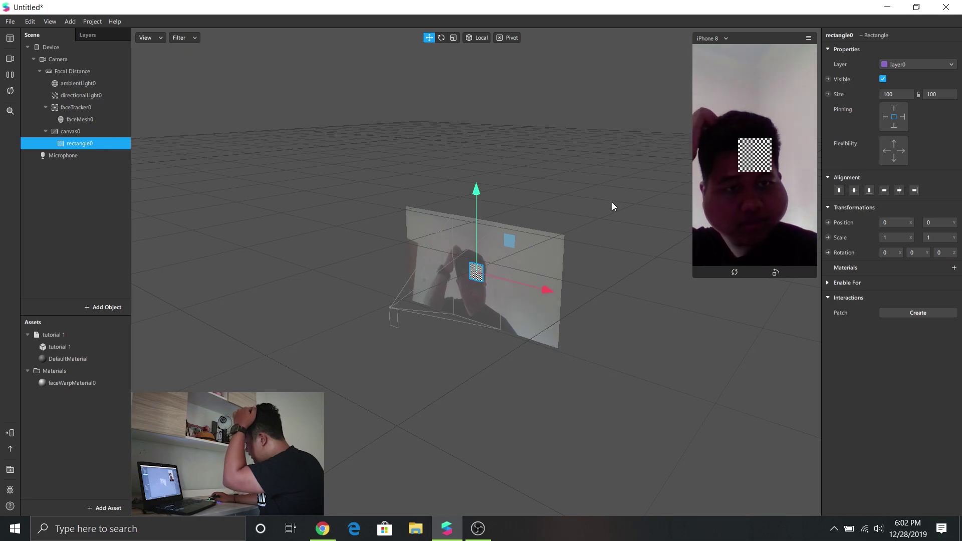
- Scale the rectangle to 4 horizontally and 7 vertically to cover the whole preview screen
left_click(894, 237)
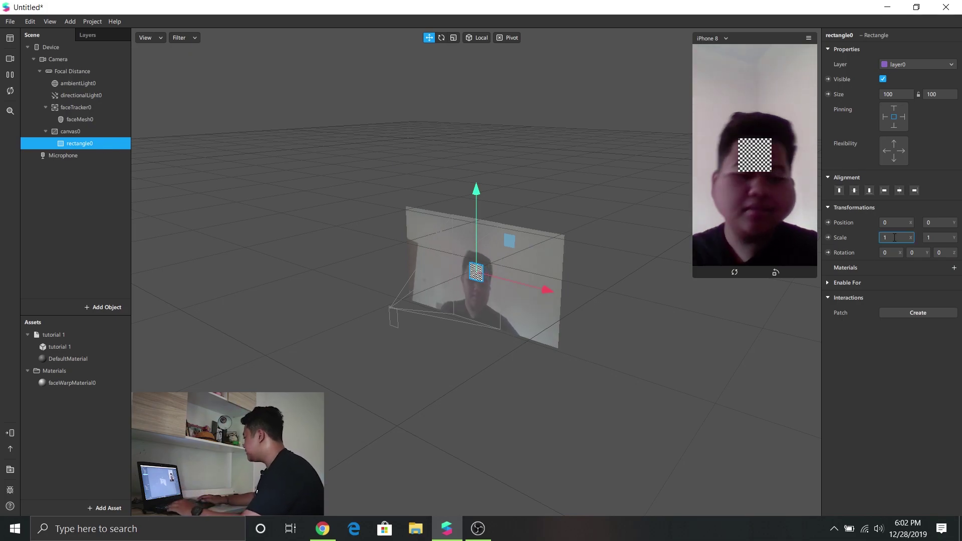
key("BackSpace")
type("4")
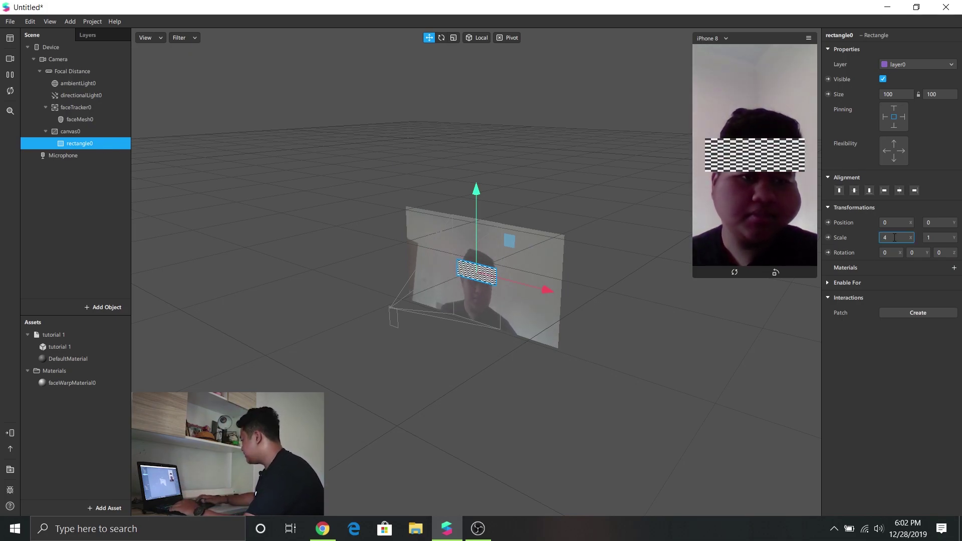
left_click(936, 237)
key("BackSpace")
type("2")
key("BackSpace")
type("7")
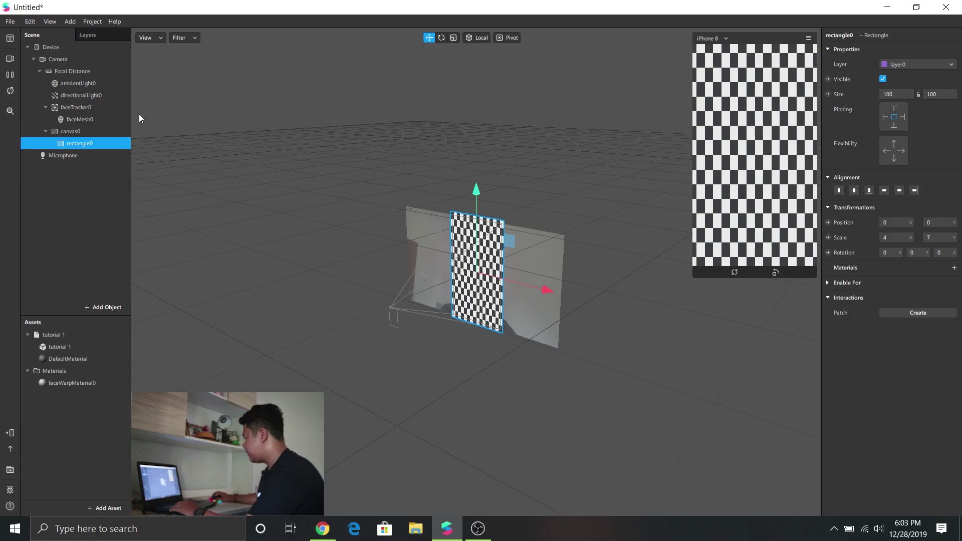
- Create a new material for the rectangle, rename it "color grade" and open its properties
left_click(955, 269)
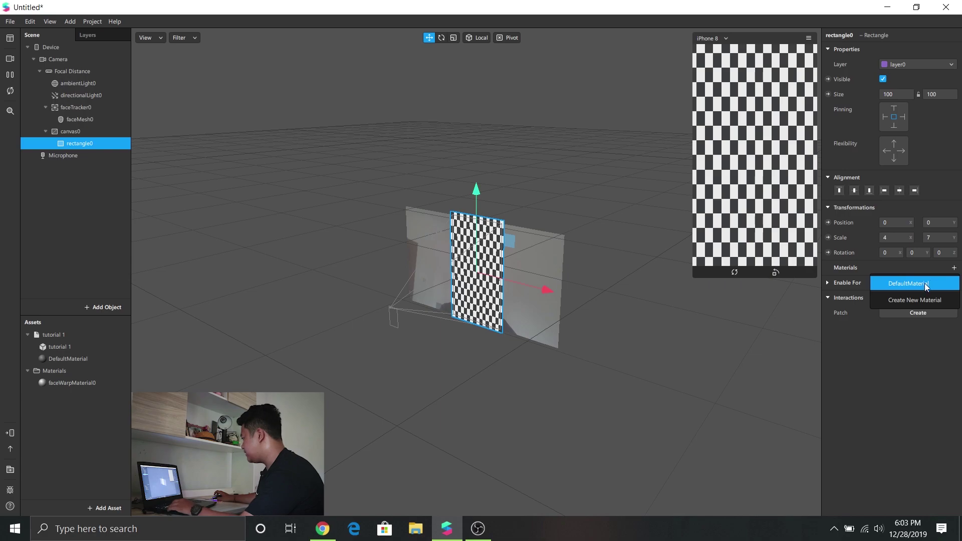
left_click(924, 300)
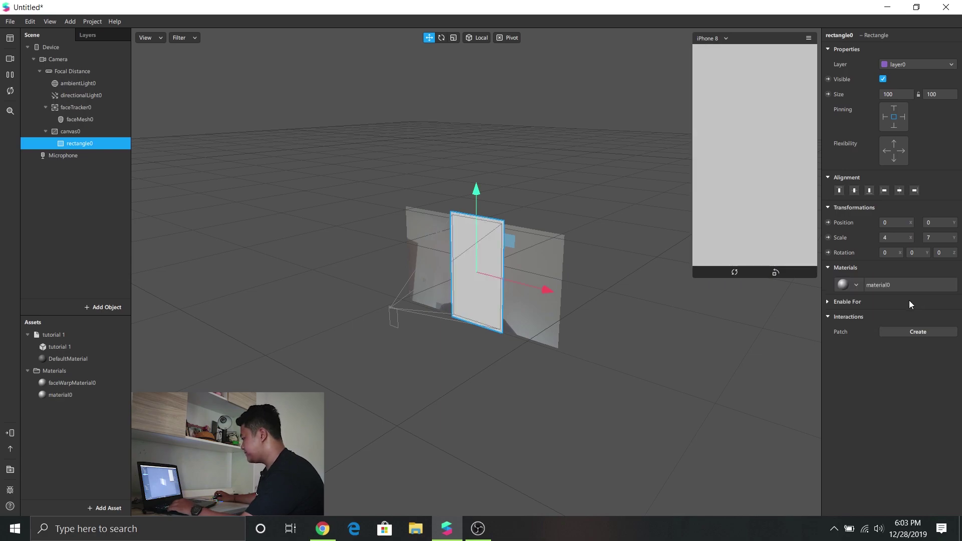
left_click(64, 393)
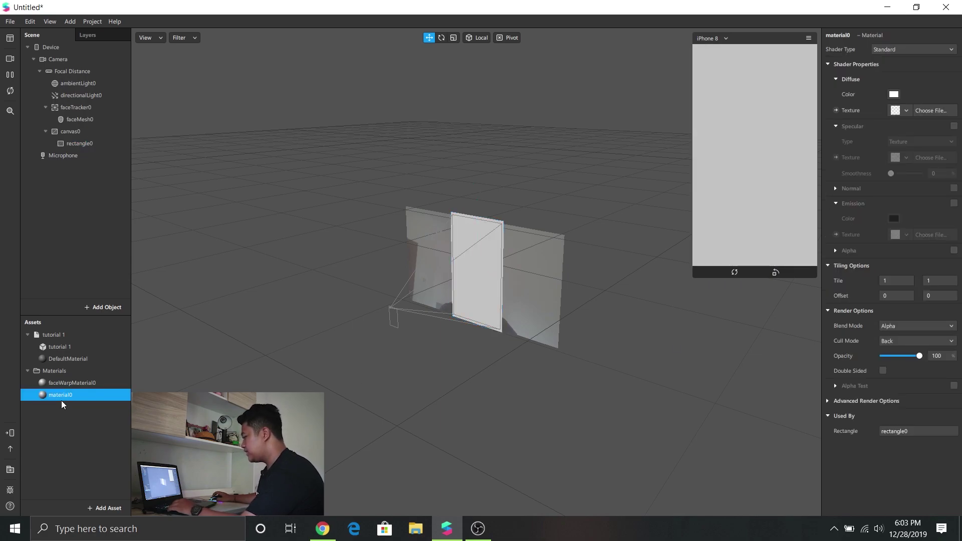
right_click(60, 398)
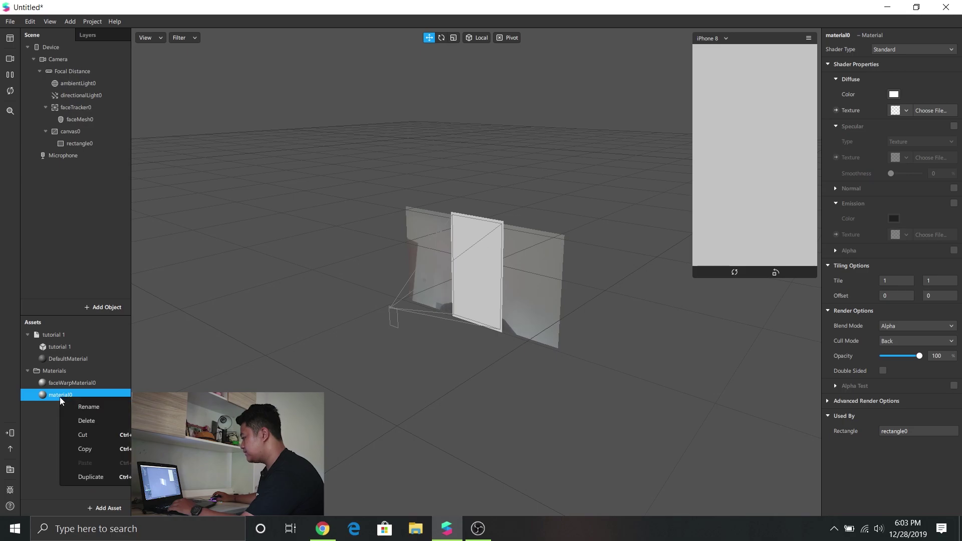
left_click(70, 406)
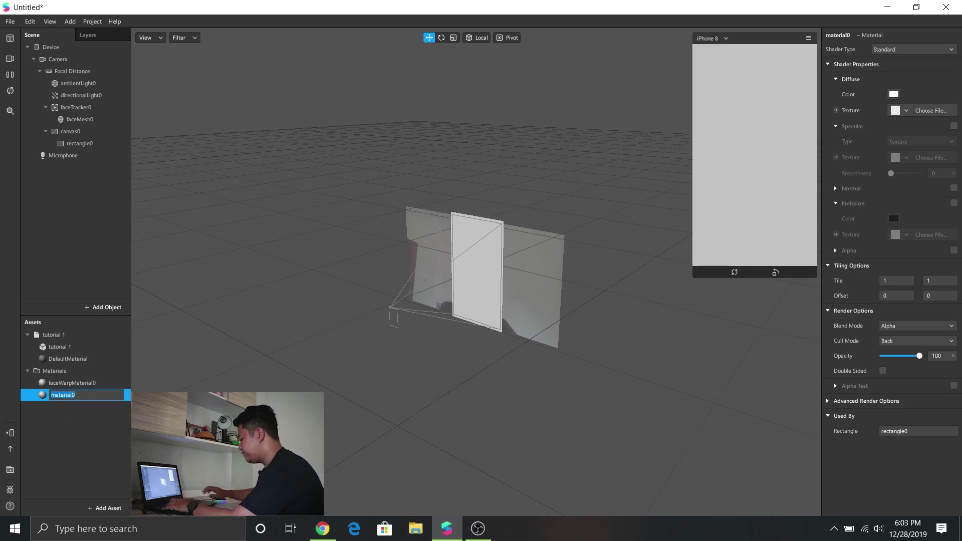
type("color grade")
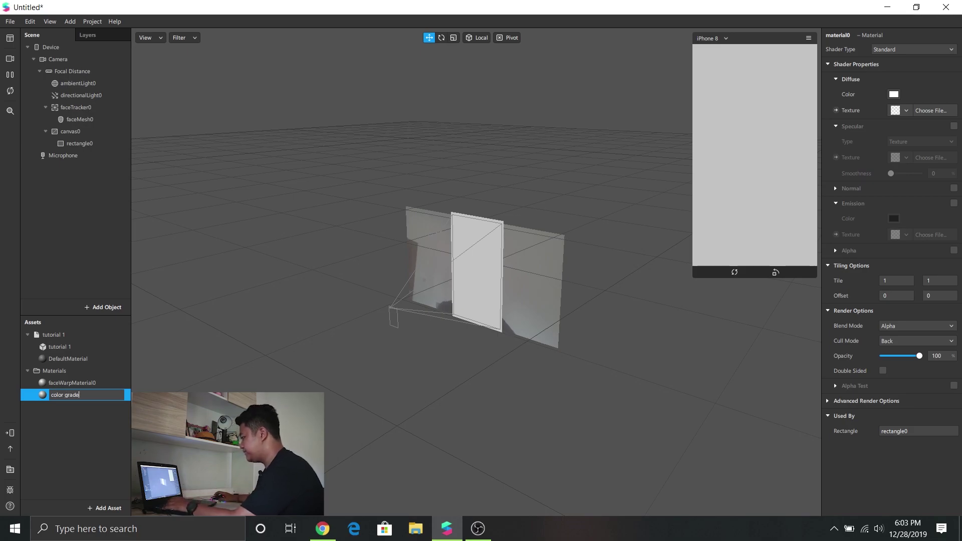
left_click(101, 423)
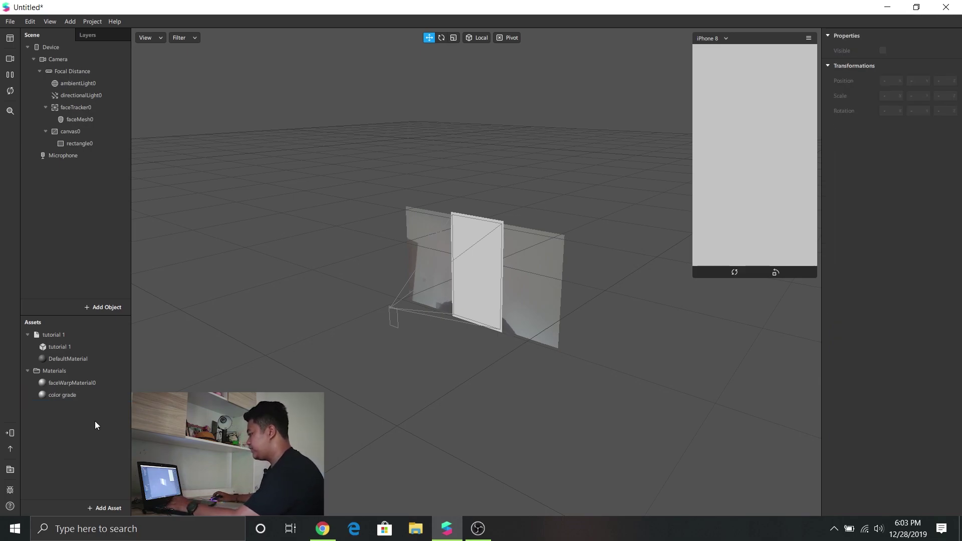
left_click(68, 395)
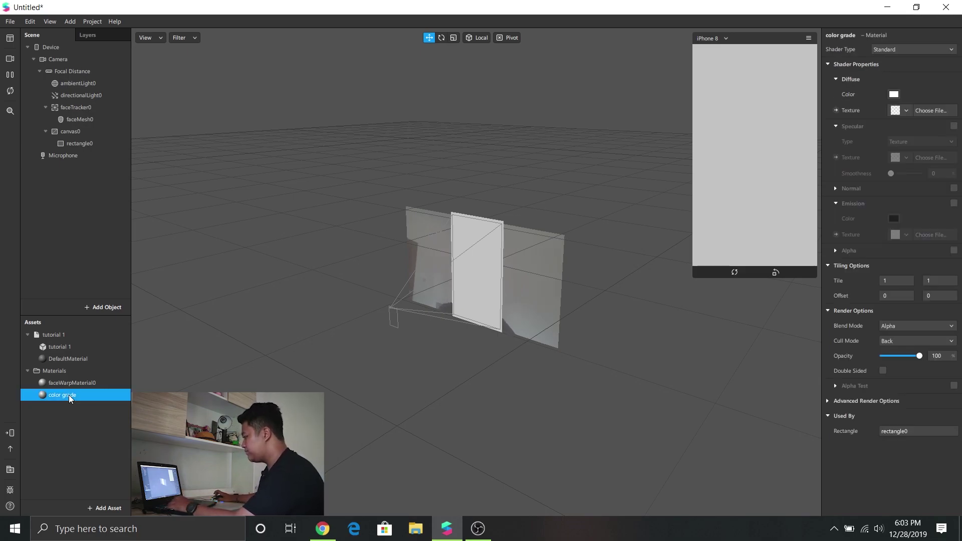
- Set the color grade material's diffuse color to light pink #ffc4f8
left_click(895, 97)
left_click(431, 235)
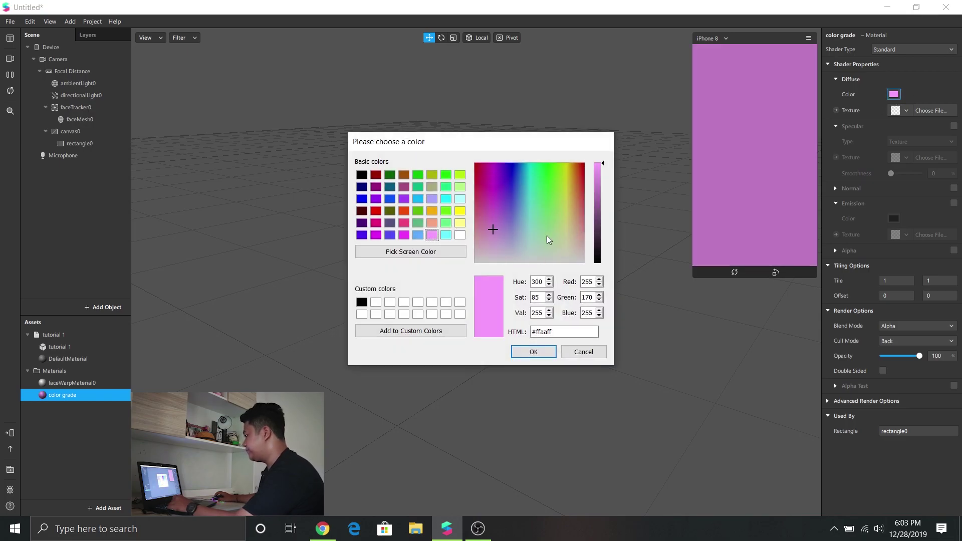
left_click(490, 239)
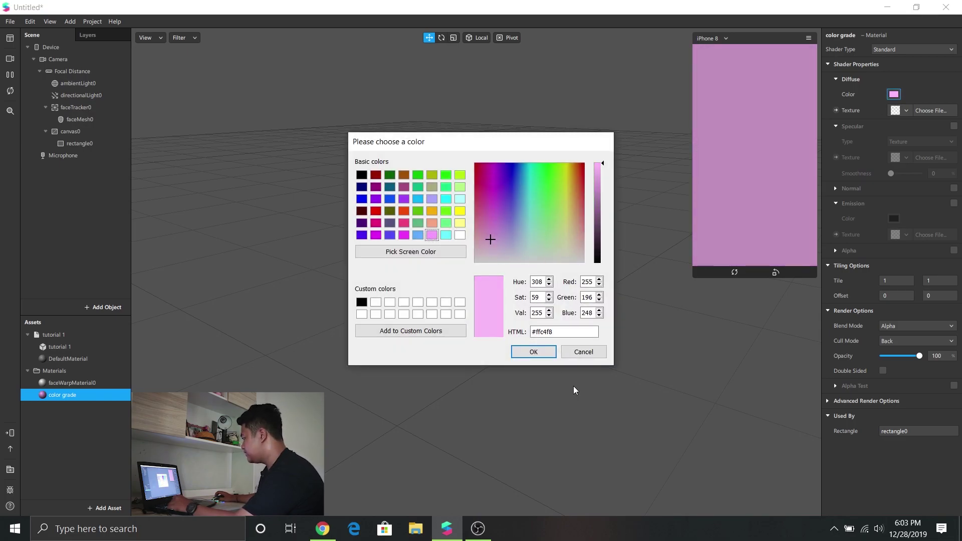
left_click(529, 352)
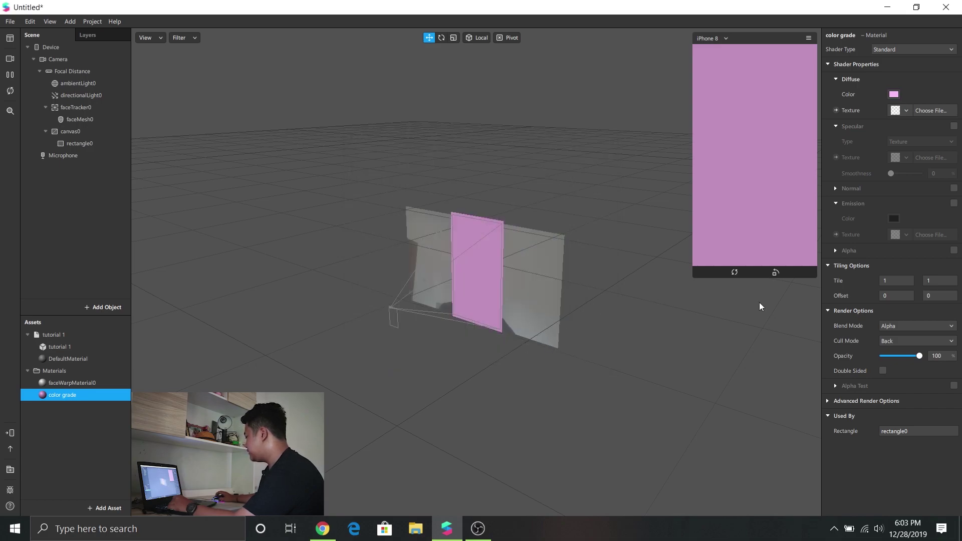
- Set the color grade material's blend mode to Multiply and its opacity to 15%
left_click(888, 325)
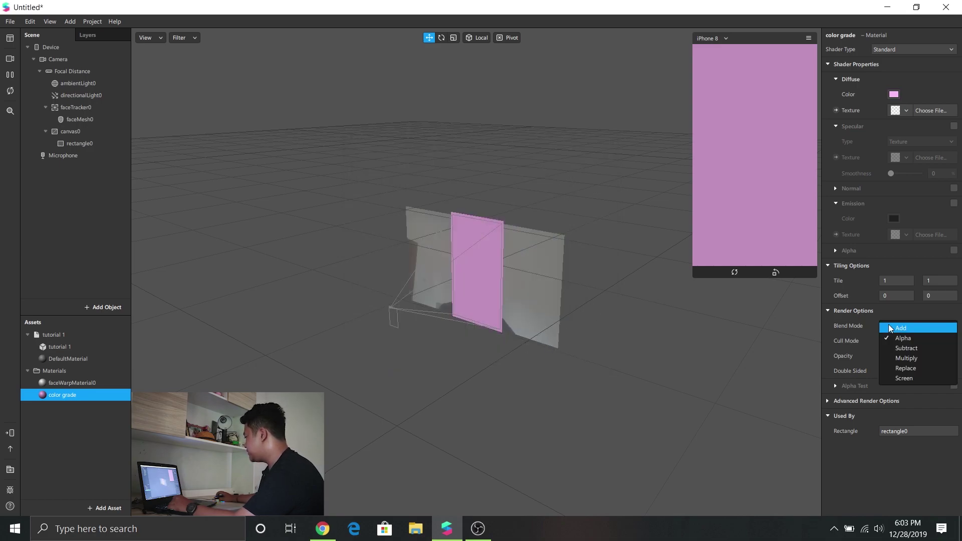
left_click(900, 358)
left_click_drag(920, 356, 888, 357)
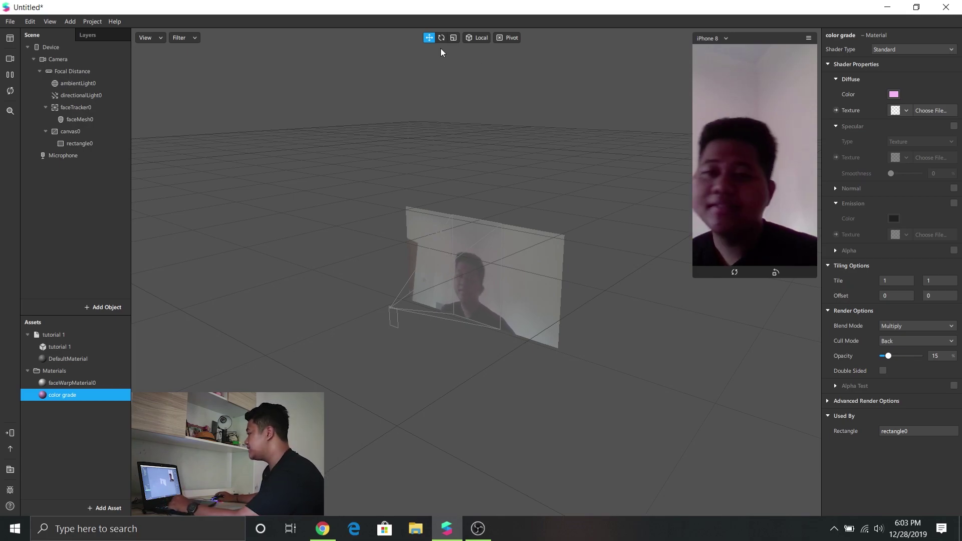
- Export the project as "filter chipmunk" into the "tutorial spark ar" folder on the Desktop, without opening Spark AR Hub from the export message
left_click(11, 22)
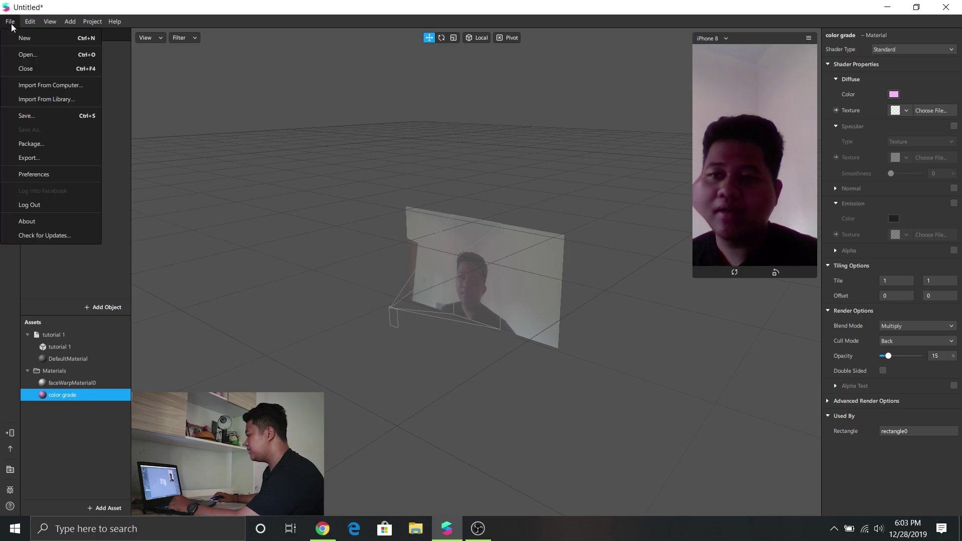
left_click(46, 156)
left_click(604, 332)
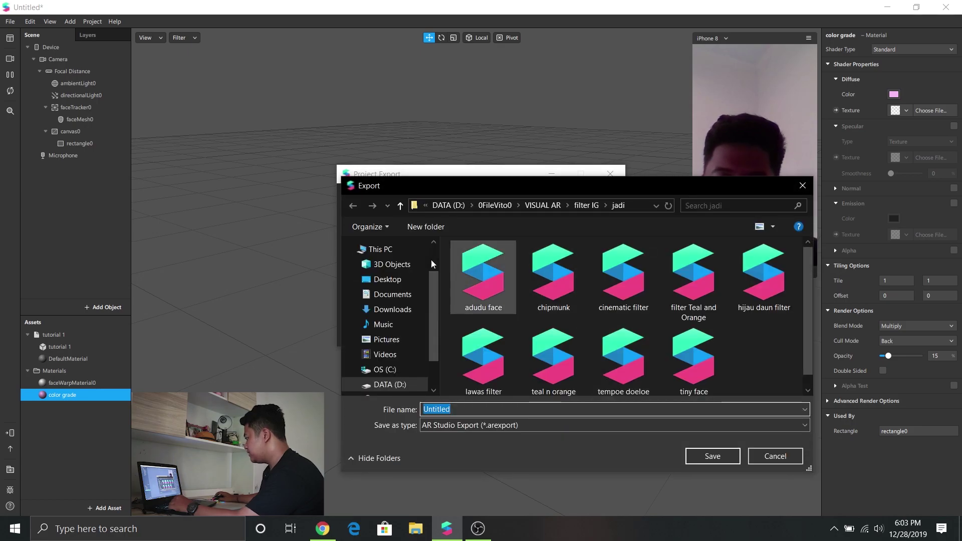
left_click(388, 279)
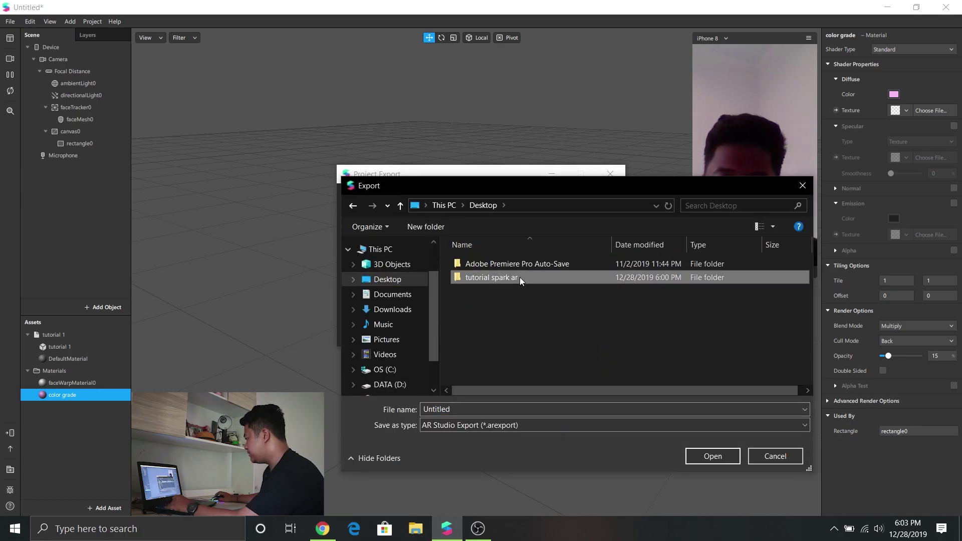
double_click(519, 278)
type("filter chipmunk")
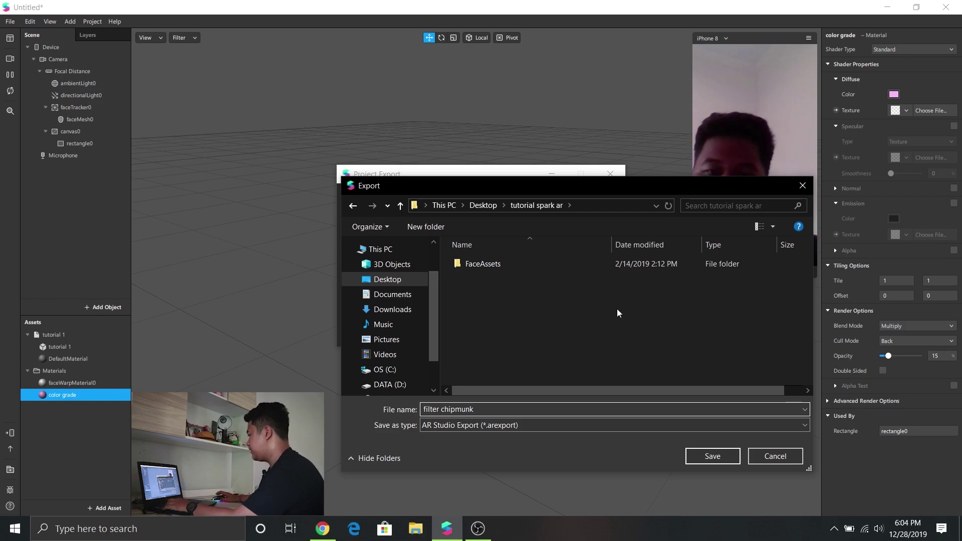
left_click(707, 457)
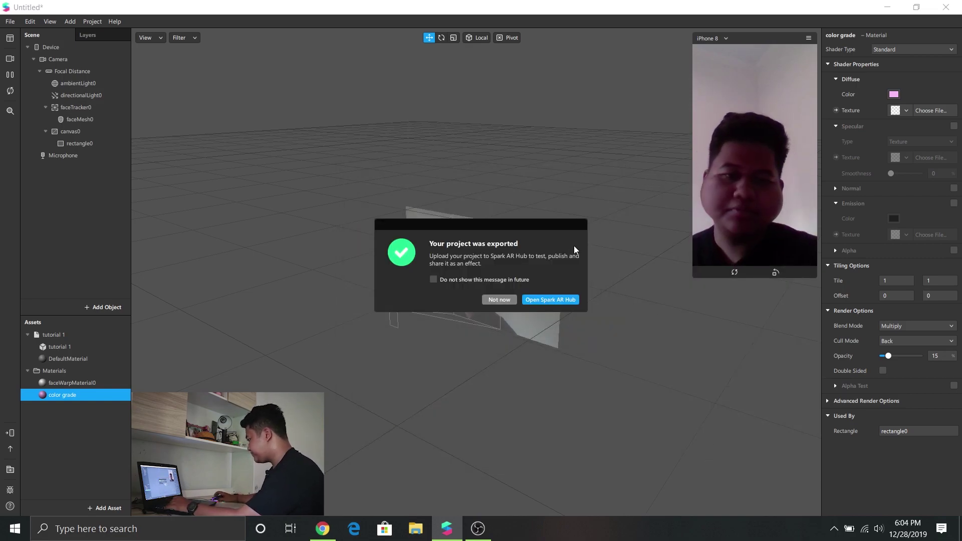
left_click(501, 300)
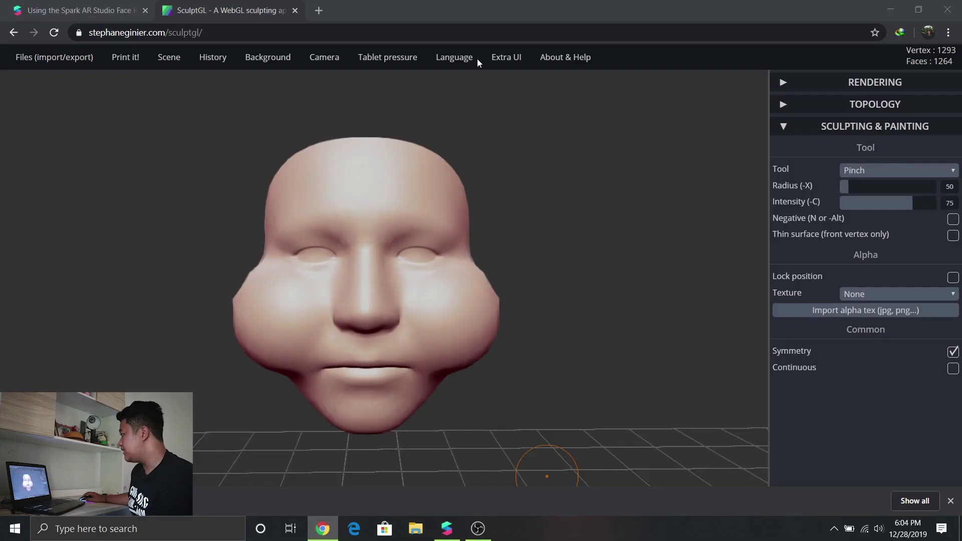
- Switch to Chrome, search for "spark ar" in a new tab, and open Manage Effects from the Spark AR Studio website
key("ctrl+t")
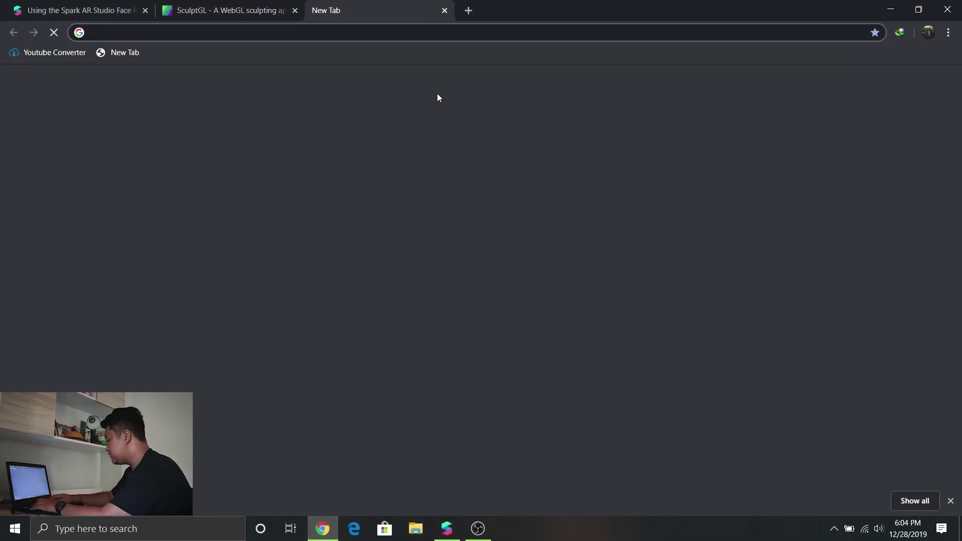
type("spark ")
type("ar")
key("Return")
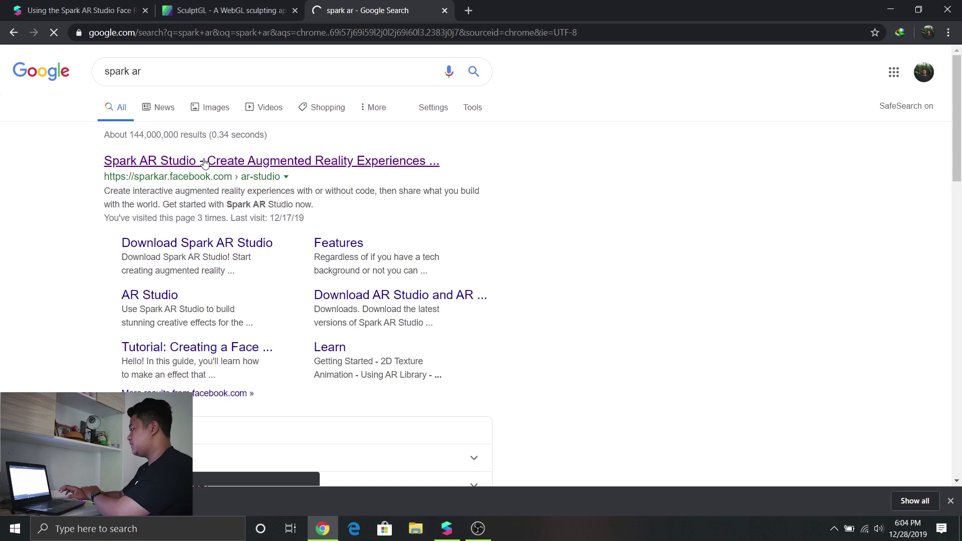
left_click(203, 162)
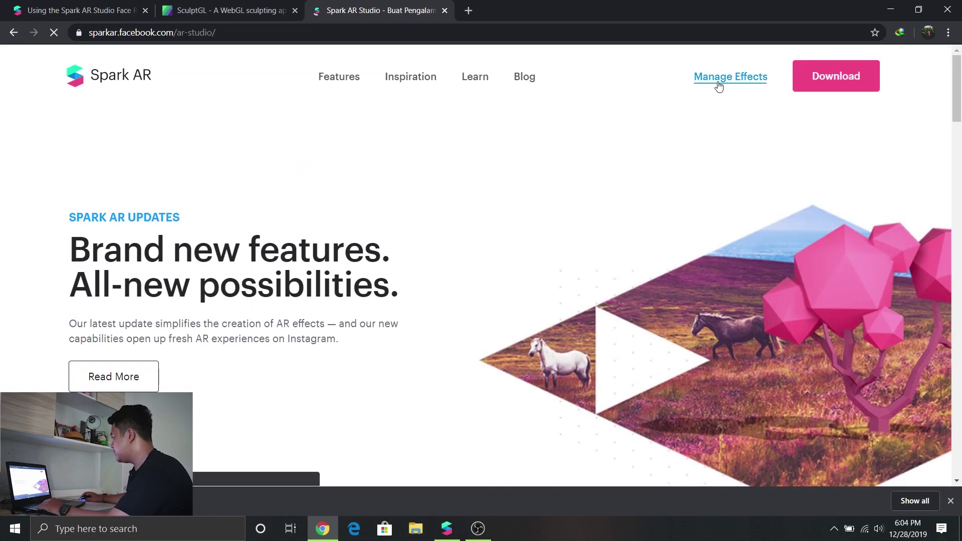
left_click(718, 80)
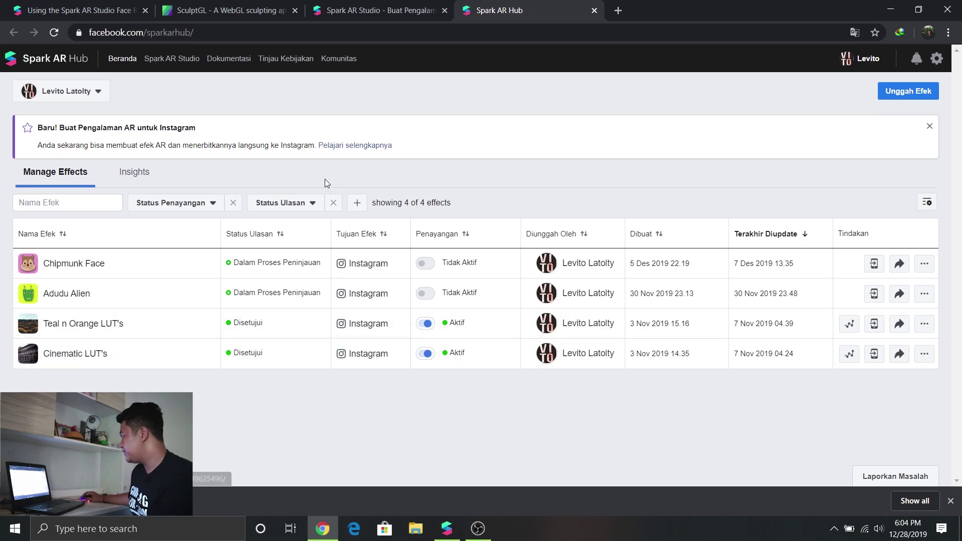
- Start a new effect upload in Spark AR Hub and dismiss the draft-saving confirmation on the effect details page
left_click(898, 95)
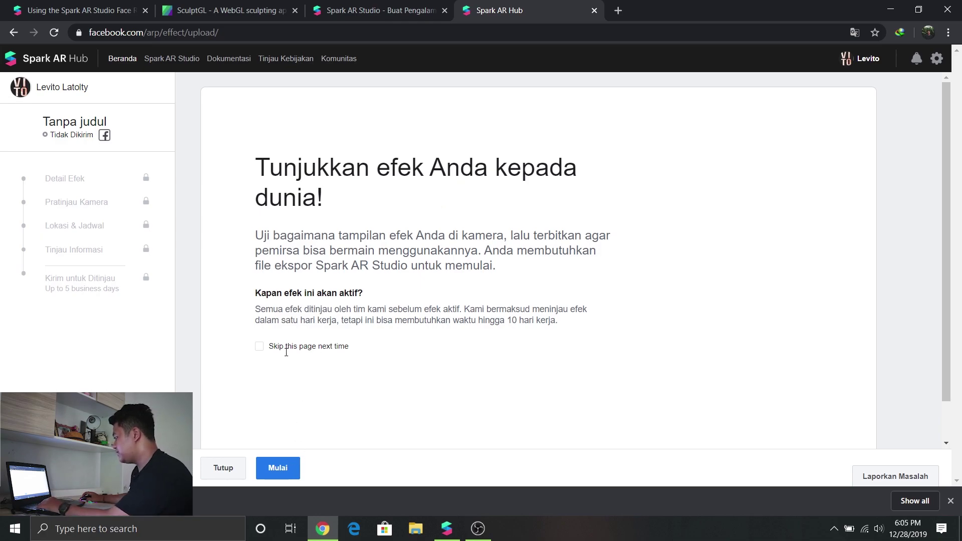
left_click(289, 459)
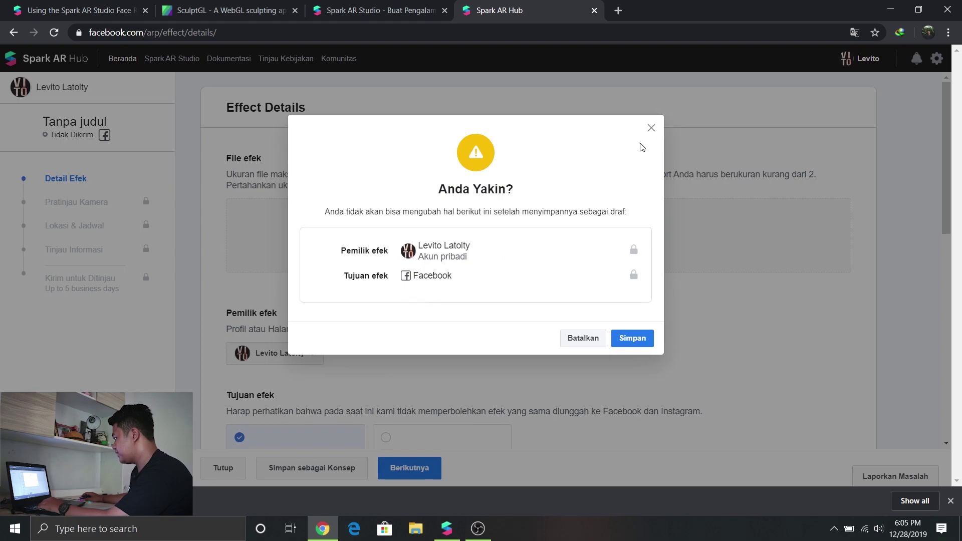
left_click(651, 129)
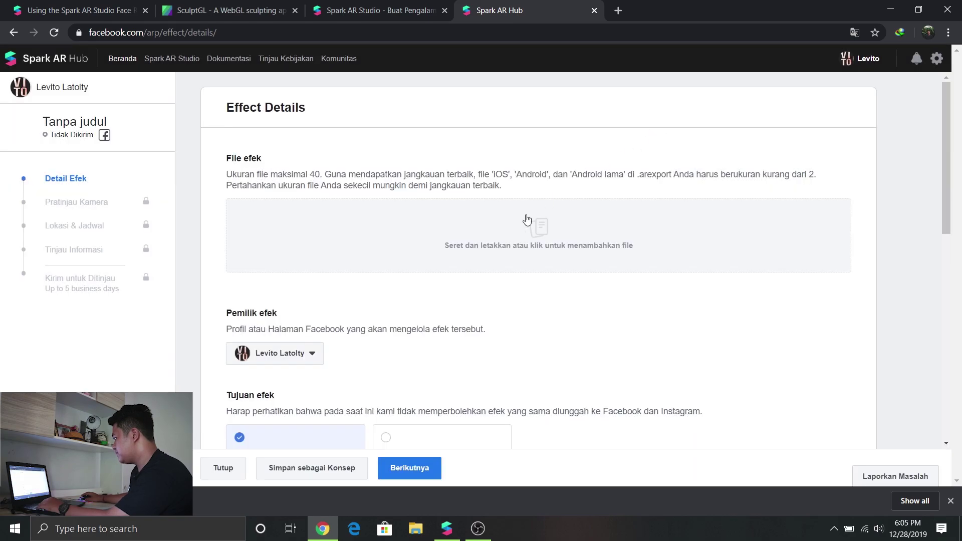
- Add filter chipmunk.arexport as the effect file
scroll(527, 219, "down", 1)
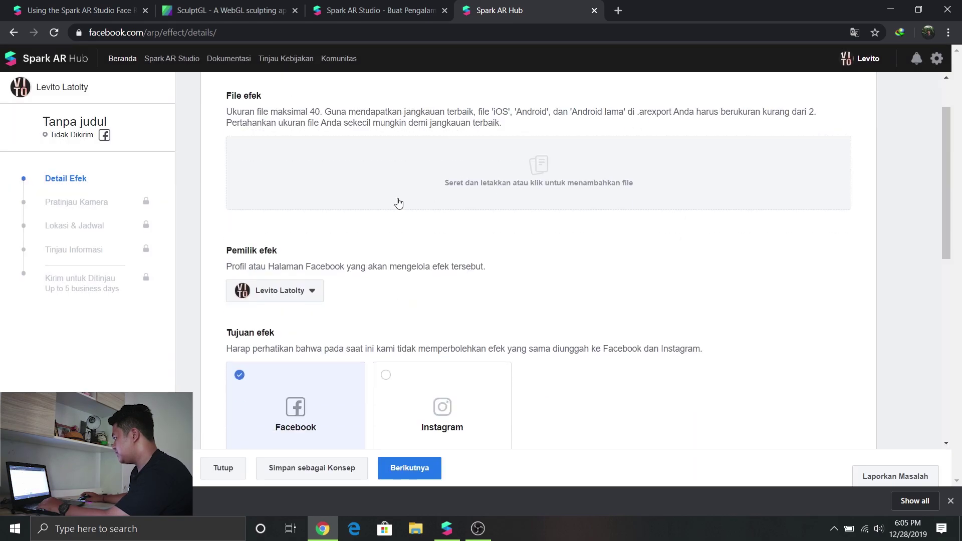
left_click(444, 179)
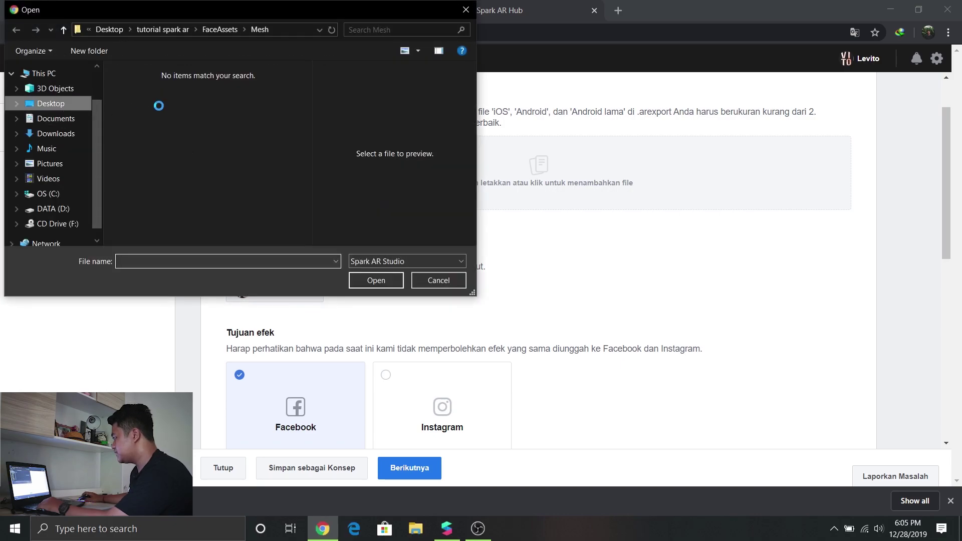
double_click(181, 99)
left_click(182, 99)
left_click(368, 282)
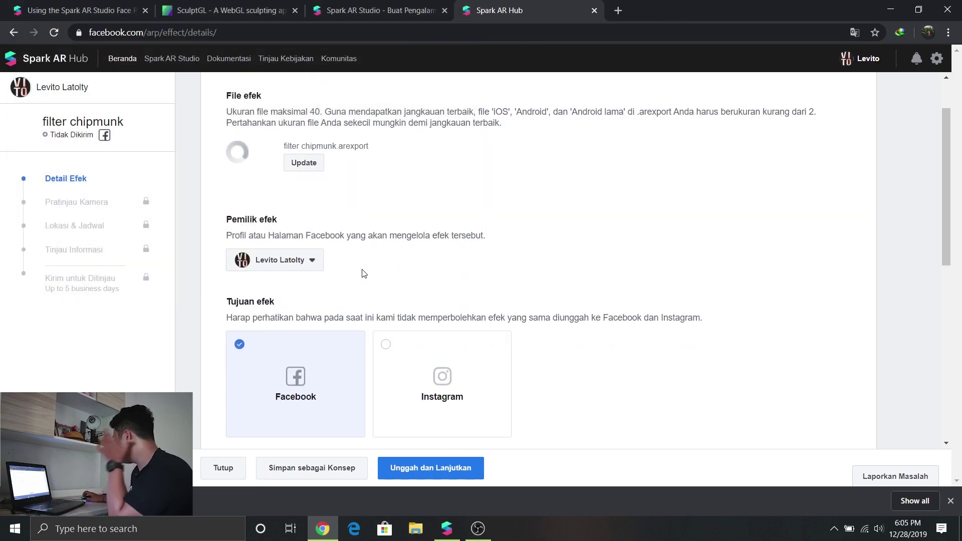
- Choose Instagram as the effect's destination
scroll(369, 257, "down", 1)
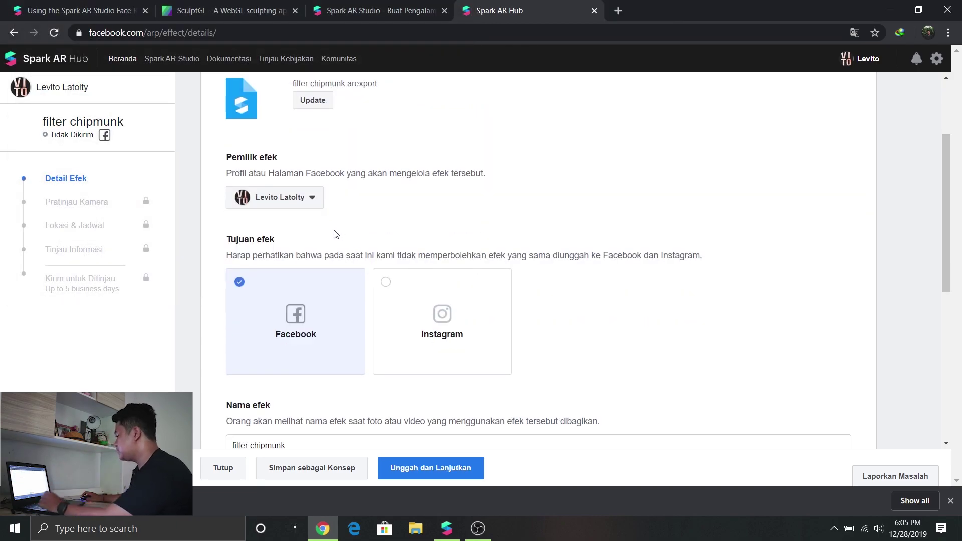
scroll(306, 218, "down", 1)
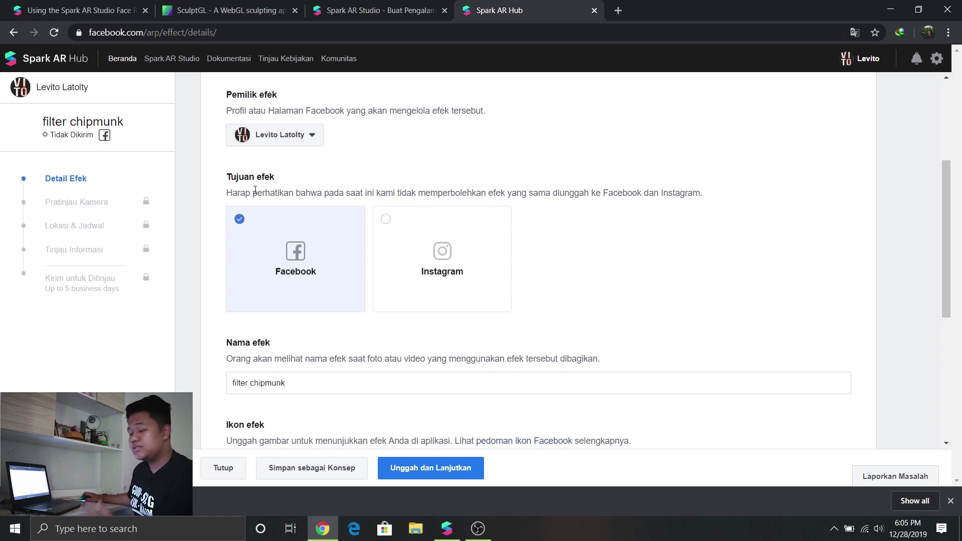
left_click(387, 221)
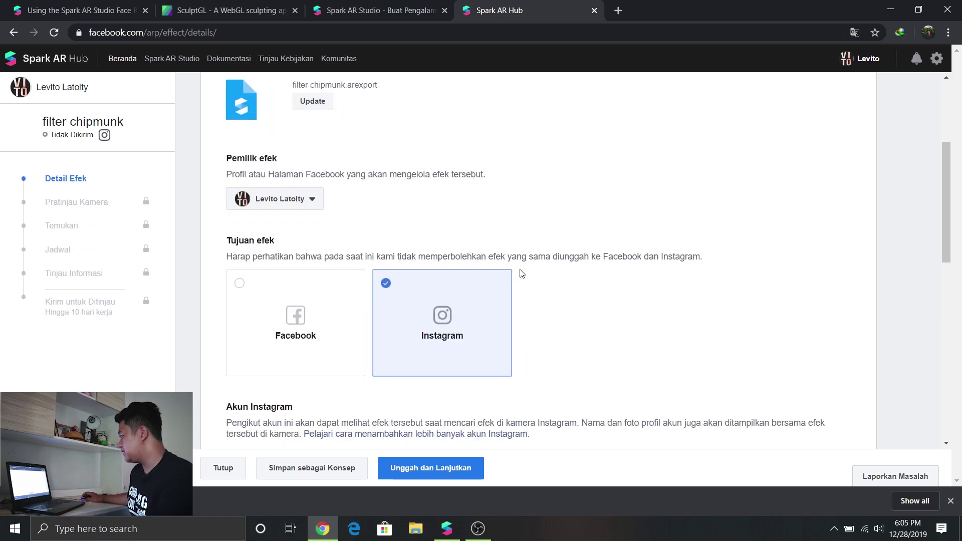
- Rename the effect to "Chipmunk filter" in the effect details
scroll(515, 273, "down", 3)
scroll(539, 264, "down", 3)
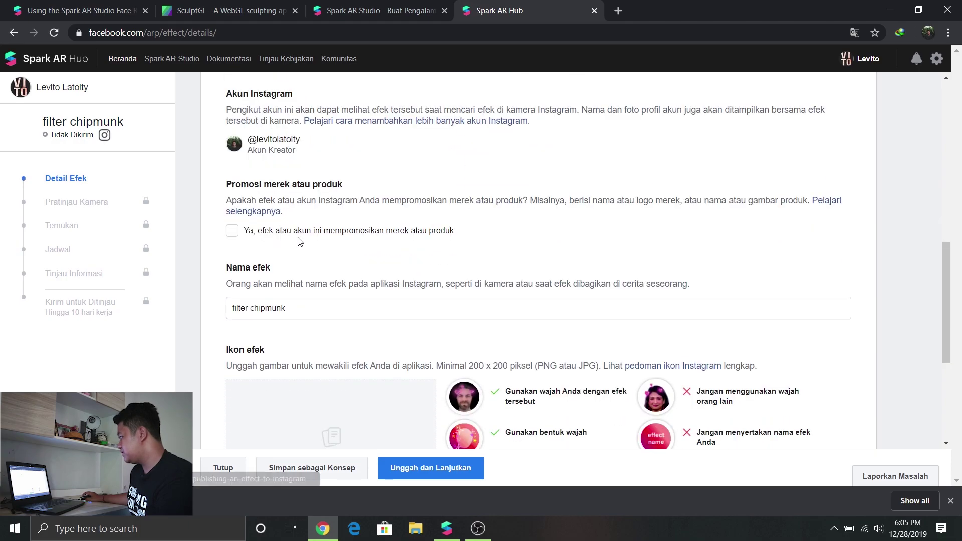
scroll(288, 219, "down", 1)
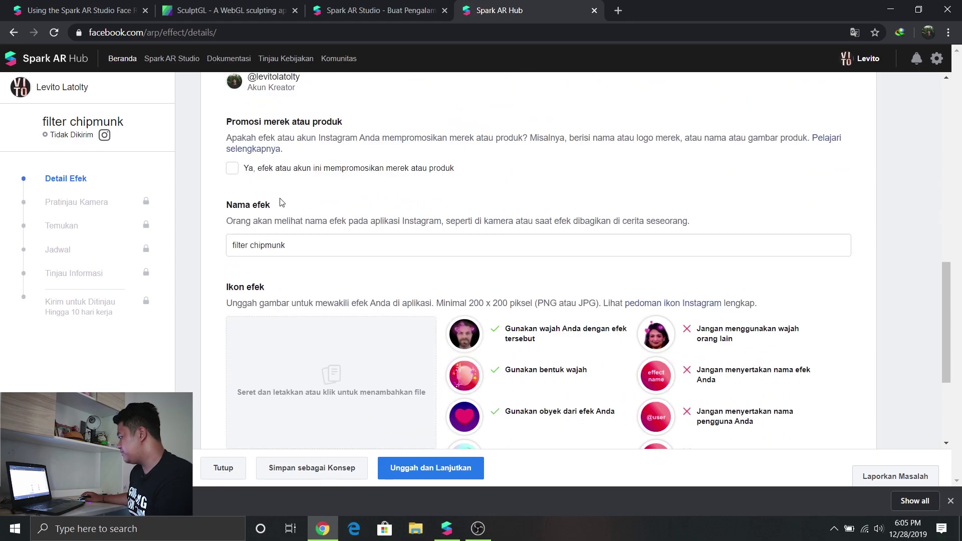
scroll(274, 219, "down", 1)
left_click(314, 183)
key("ctrl+a")
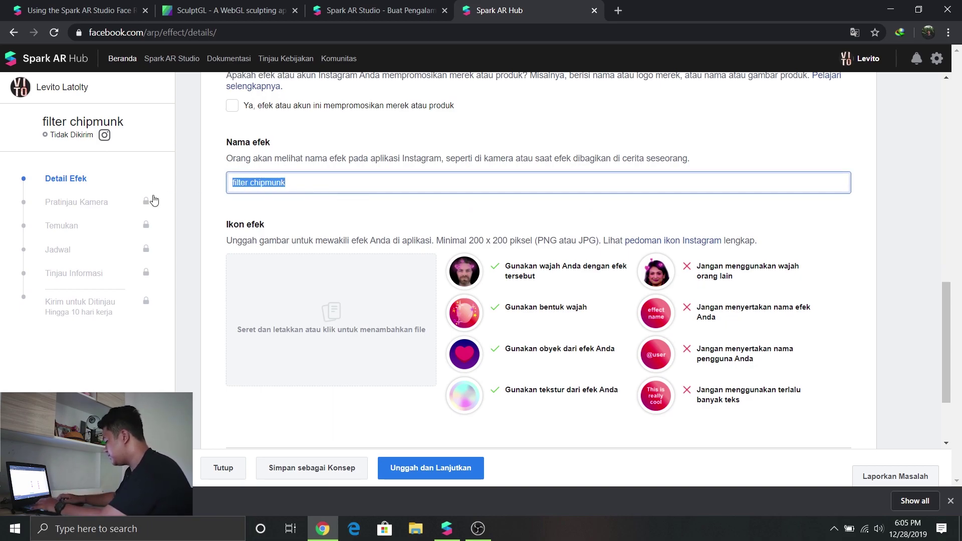
type("Chipmun")
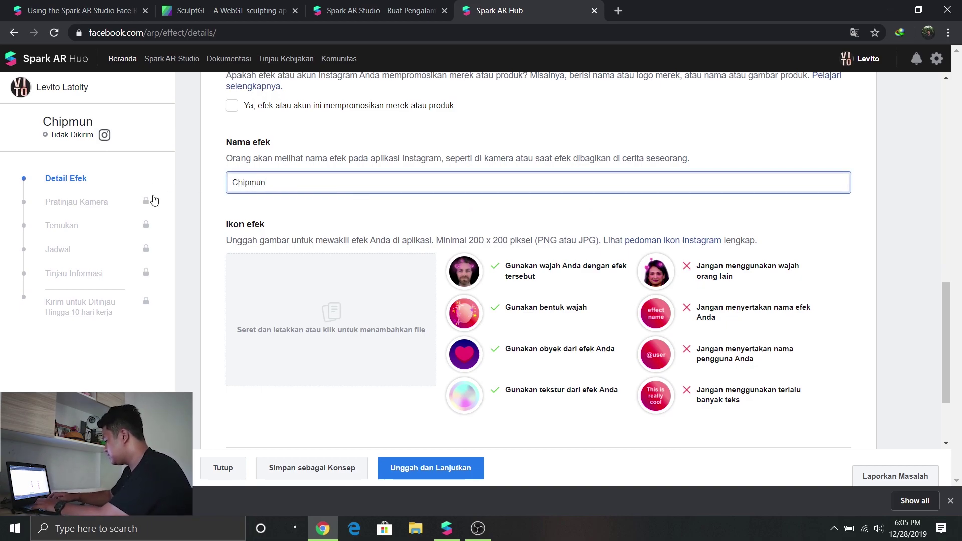
type("k filter")
- Upload the chipmunk image from the VISUAL AR > chipmunk folder on DATA (D:) as the effect icon and confirm its full crop
scroll(332, 221, "down", 1)
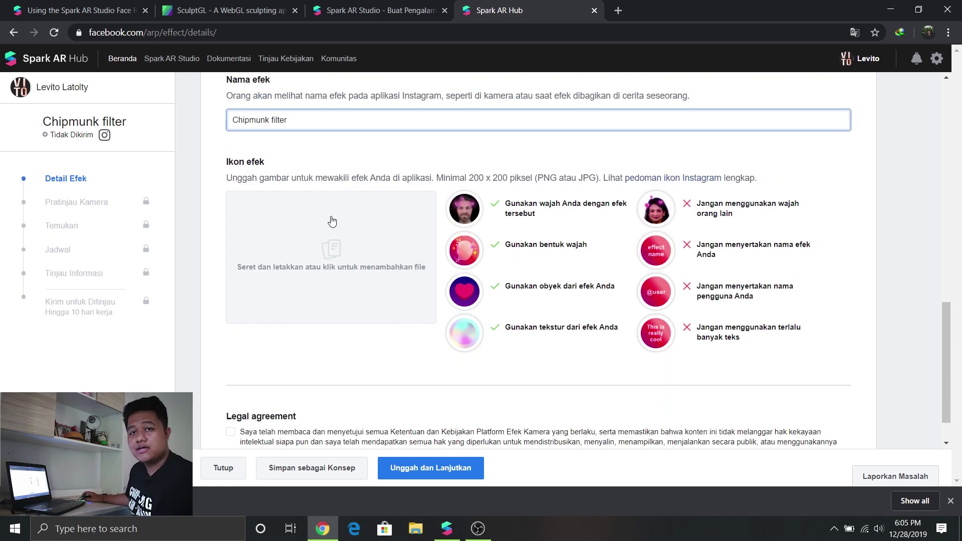
left_click(343, 245)
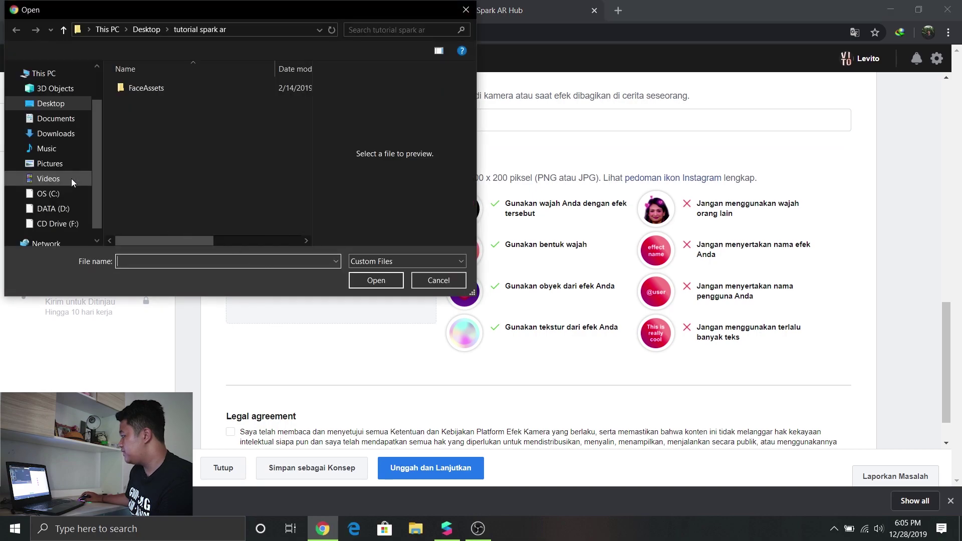
double_click(150, 105)
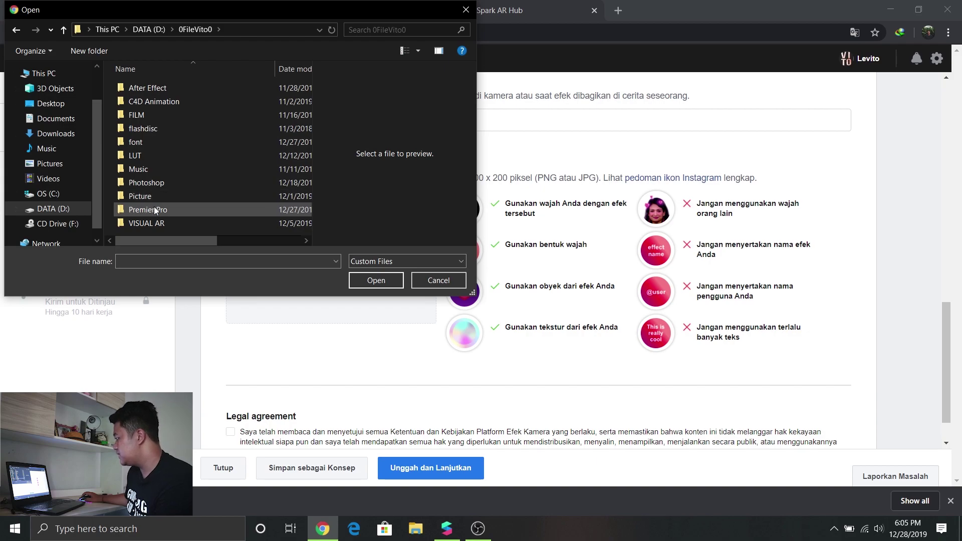
double_click(148, 222)
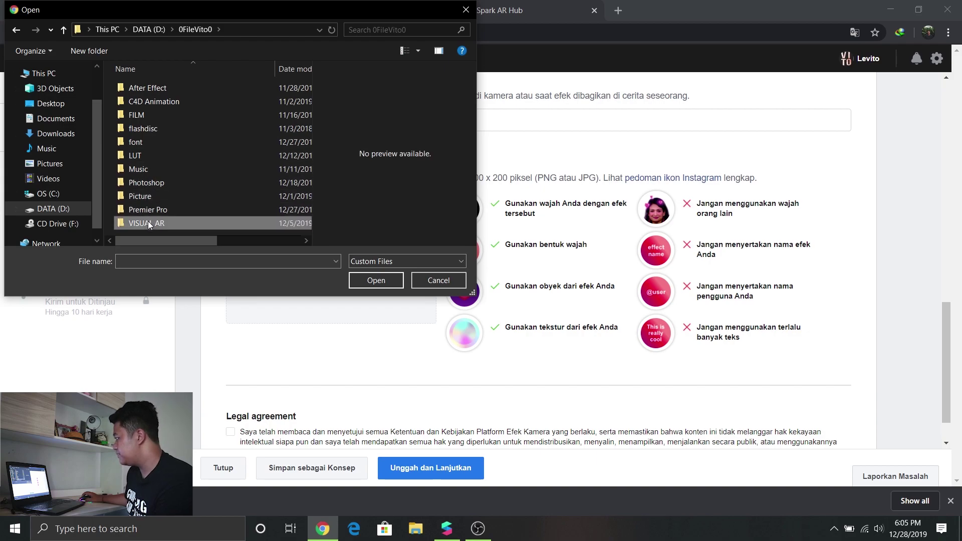
double_click(159, 103)
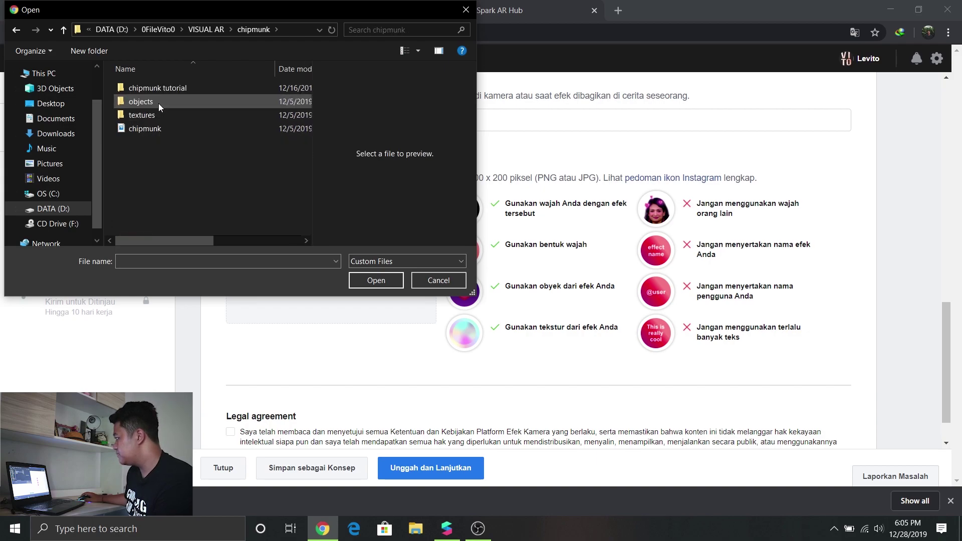
left_click(157, 129)
left_click(375, 280)
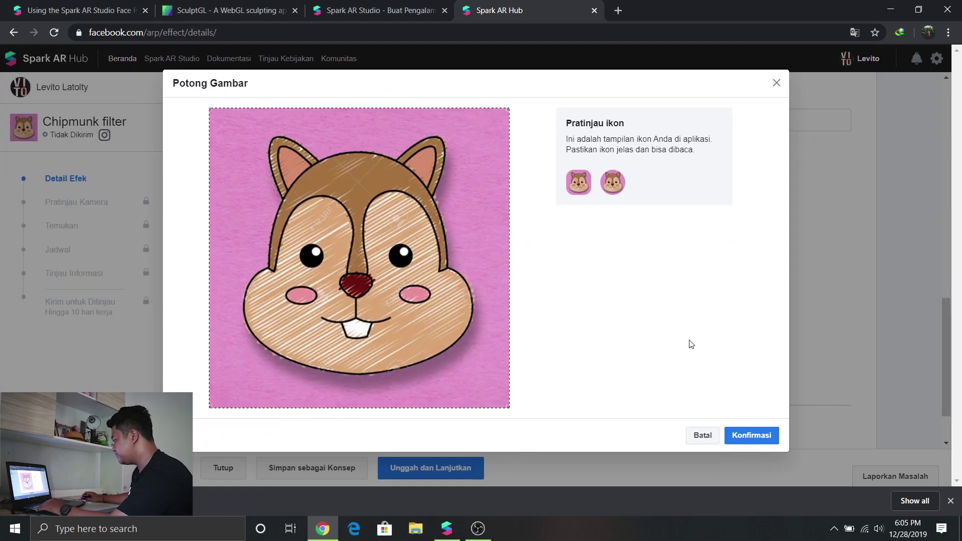
left_click(733, 437)
scroll(538, 262, "down", 2)
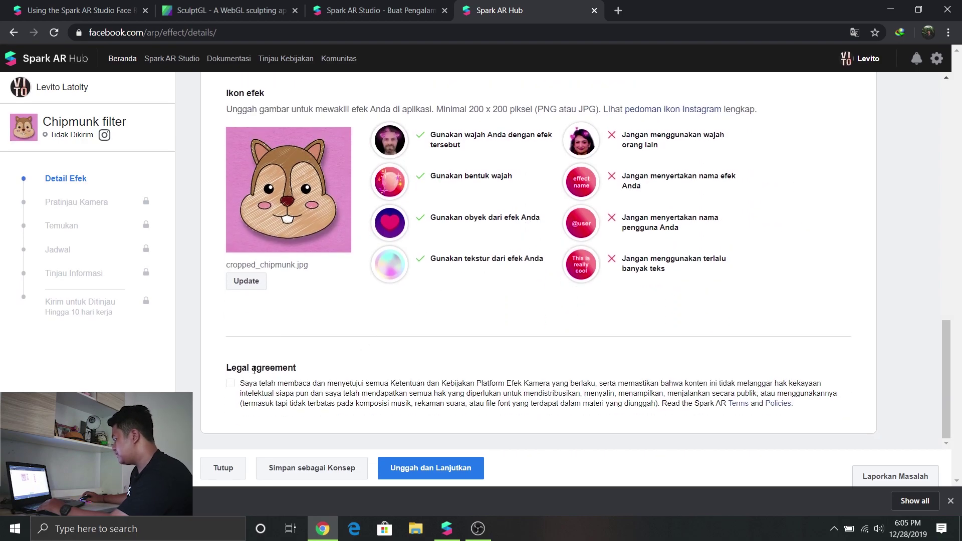
- Accept the legal agreement, upload the effect, and confirm its owner and Instagram destination
left_click(230, 384)
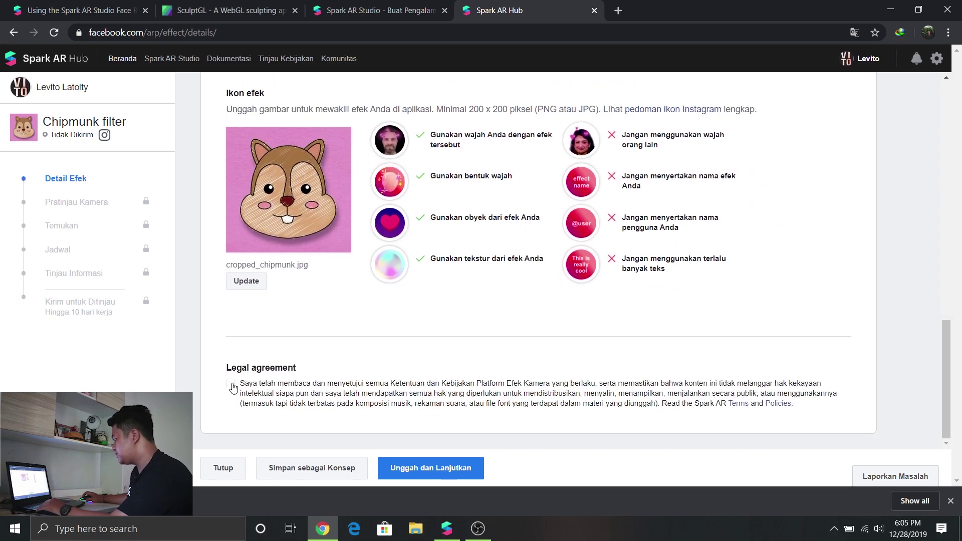
left_click(435, 469)
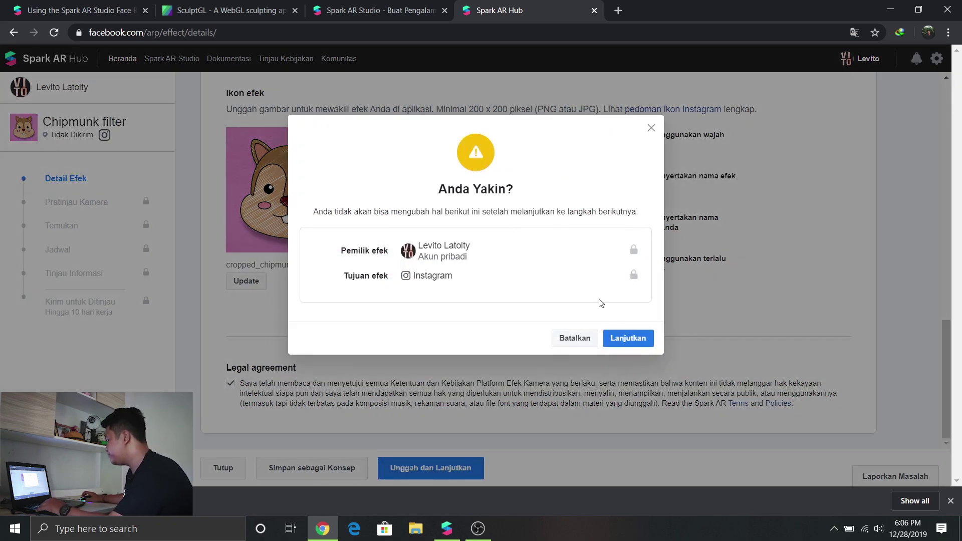
left_click(624, 338)
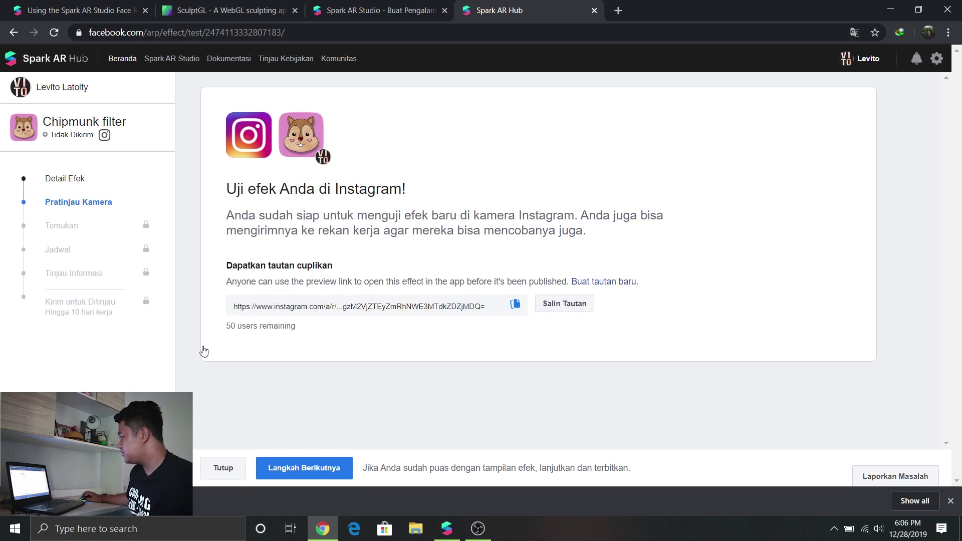
- Proceed from the camera preview to the discovery details and set the effect category to Binatang
left_click(285, 475)
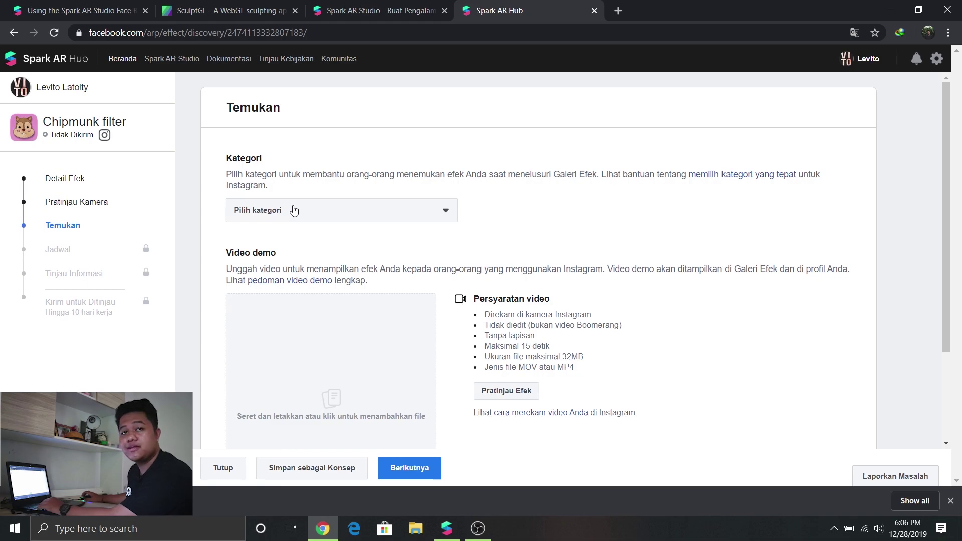
left_click(294, 210)
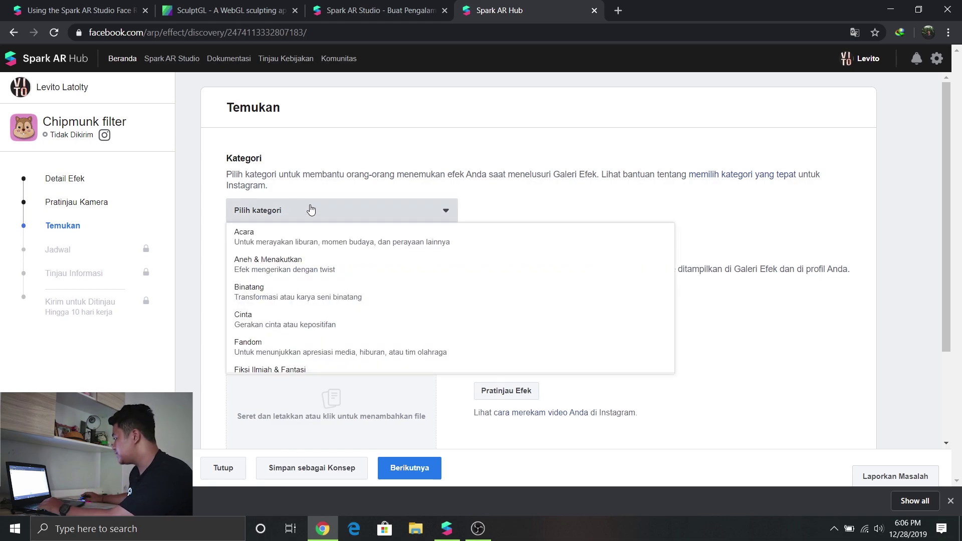
left_click(301, 289)
- Upload VID_28520209_142404_171 from the VISUAL AR > chipmunk folder on DATA (D:) as the demo video
scroll(389, 247, "down", 1)
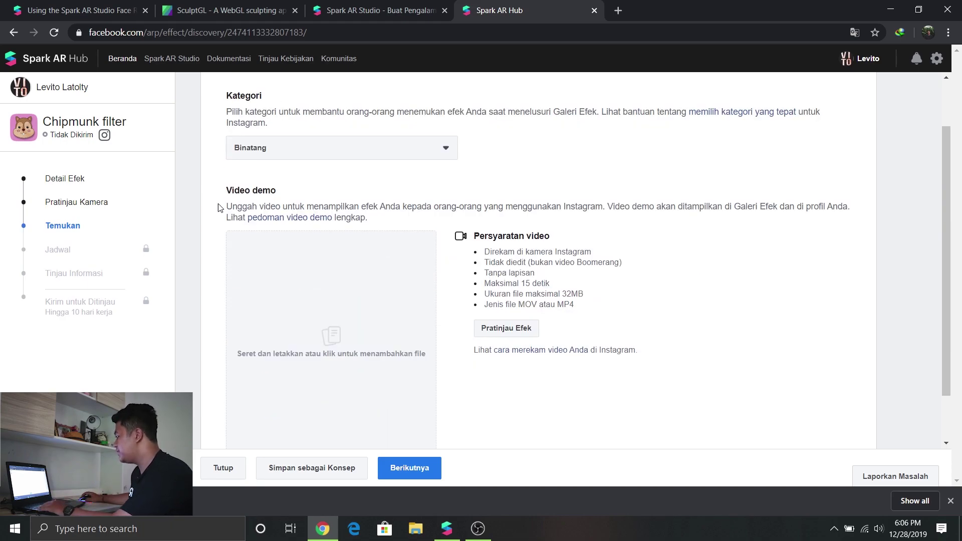
left_click(275, 289)
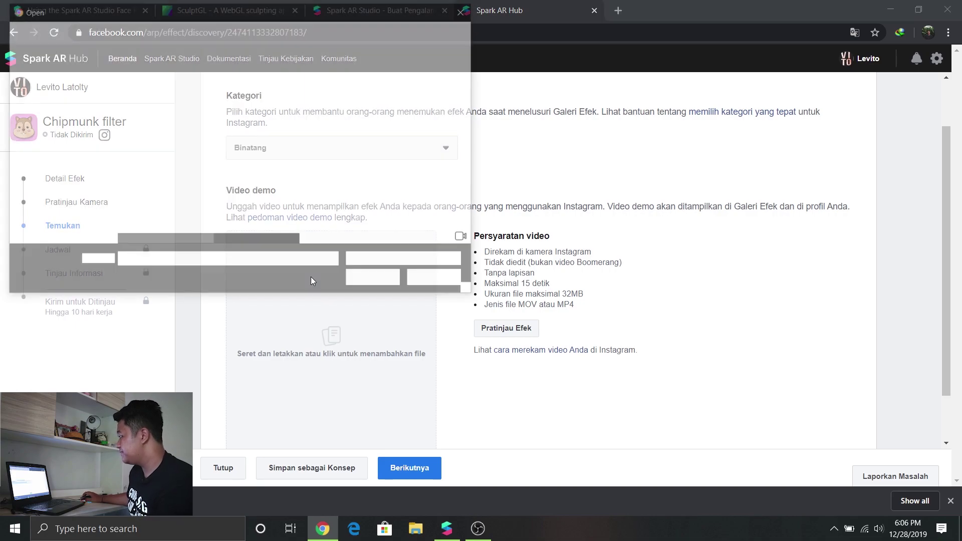
left_click(52, 209)
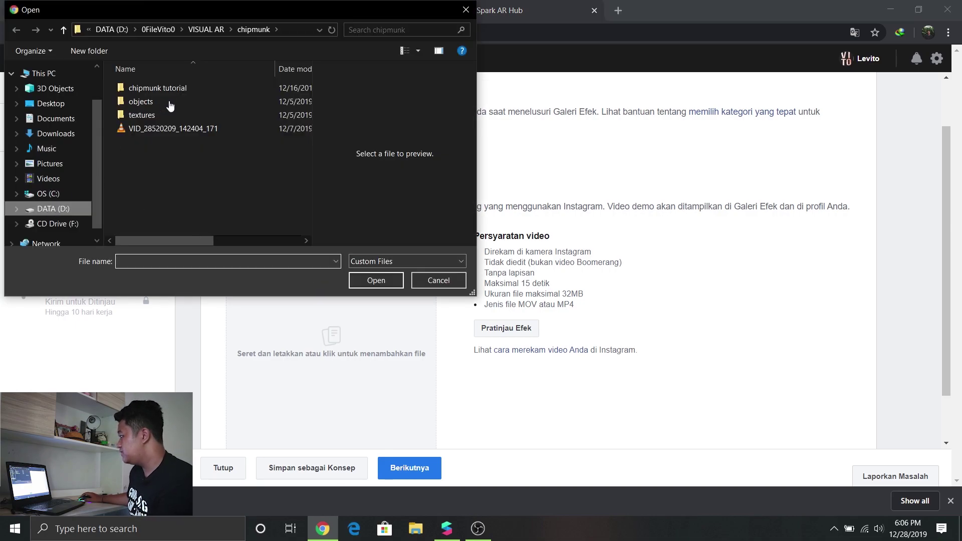
left_click(16, 29)
left_click(170, 125)
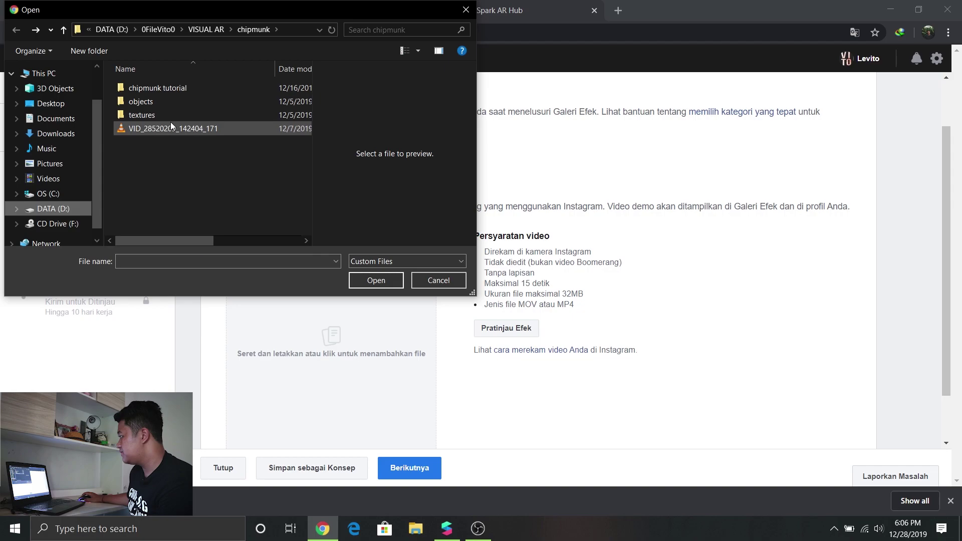
left_click(376, 280)
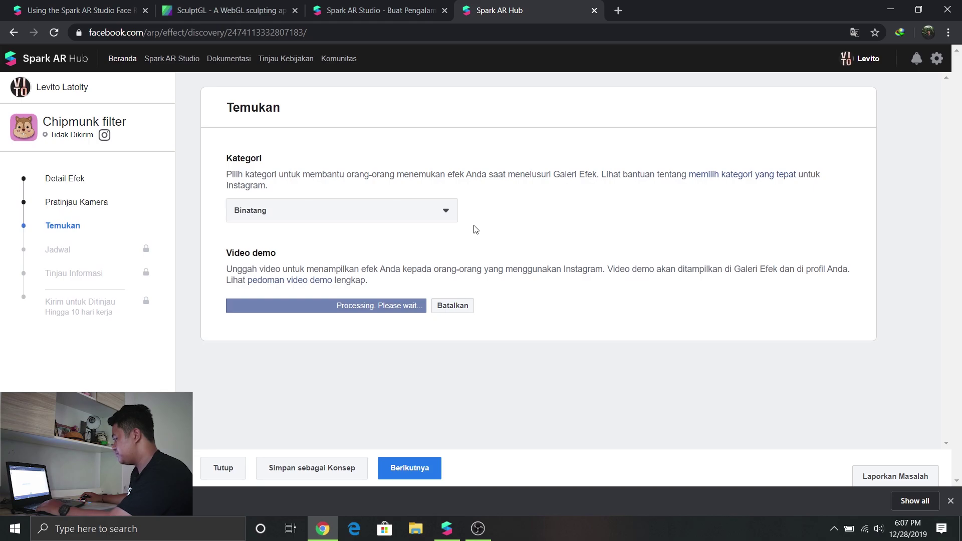
left_click(386, 471)
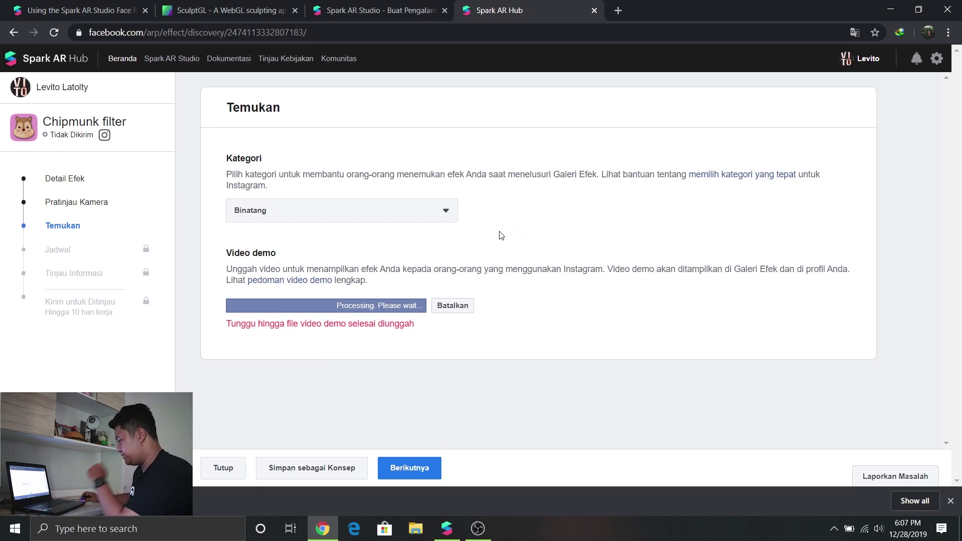
- Continue past the discovery details and accept the schedule option Aktifkan setelah disetujui
left_click(423, 466)
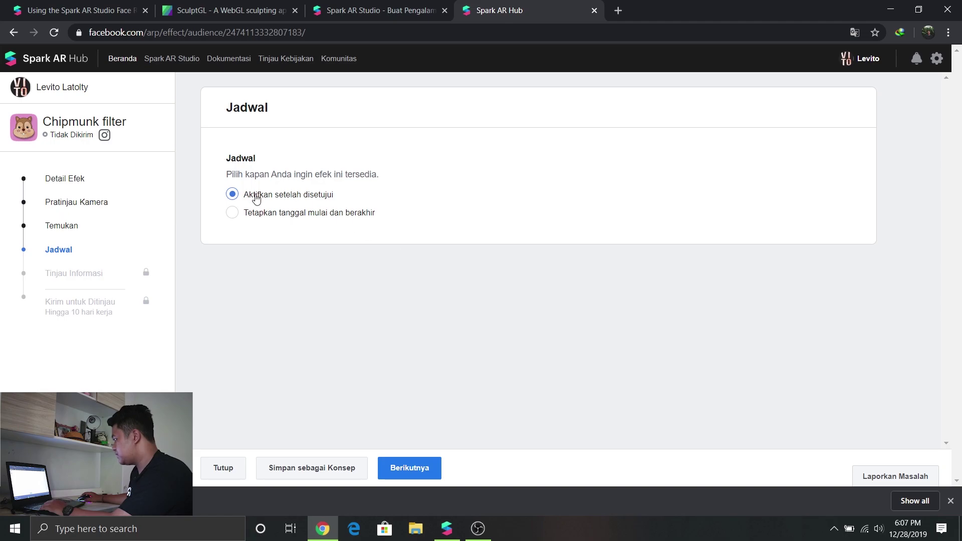
left_click(406, 467)
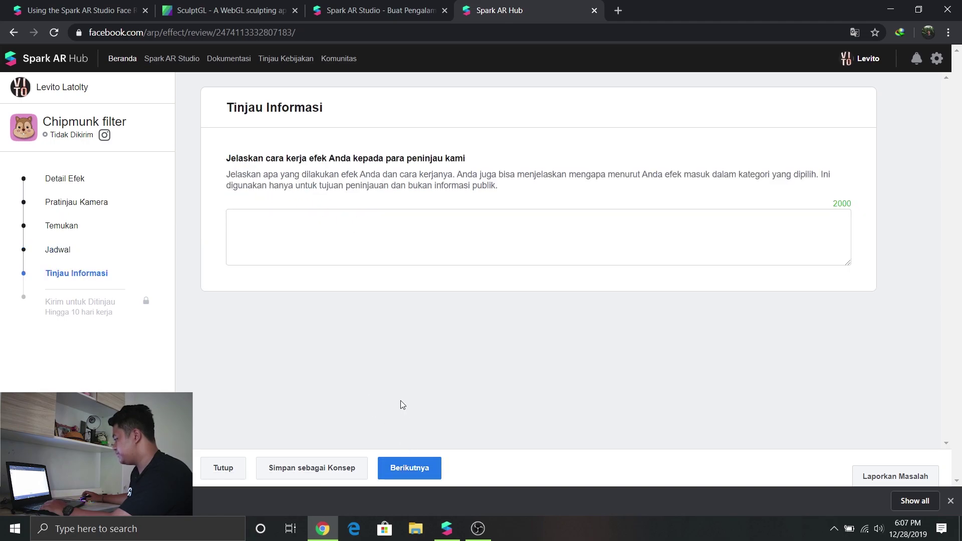
- Describe the effect for reviewers as "This filter will make your face into chipmunk lookalike" and continue to the submission summary
left_click(337, 241)
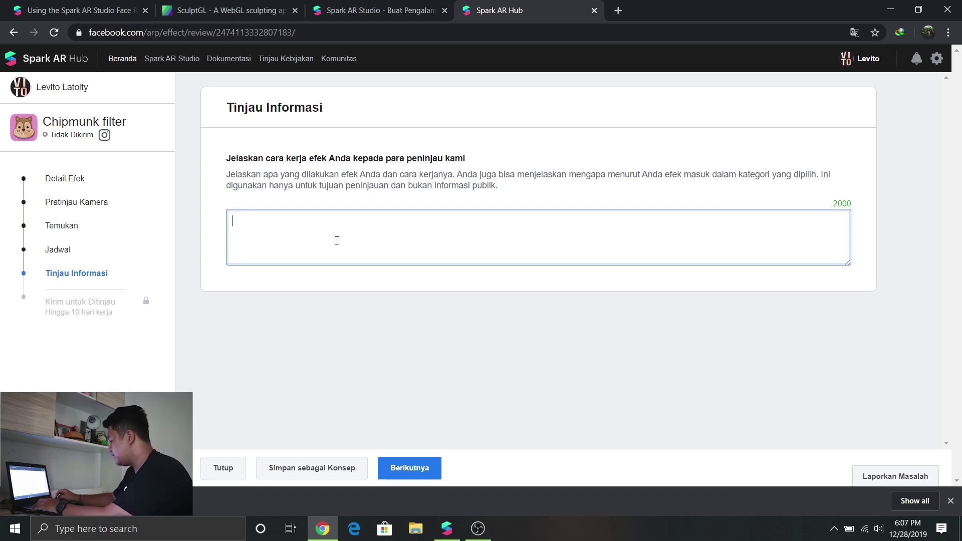
type("This ")
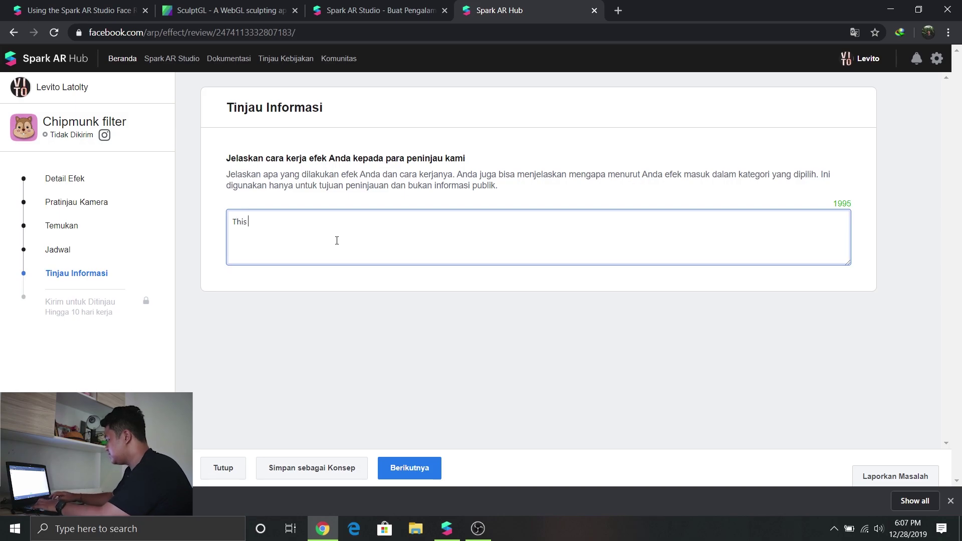
type("filter")
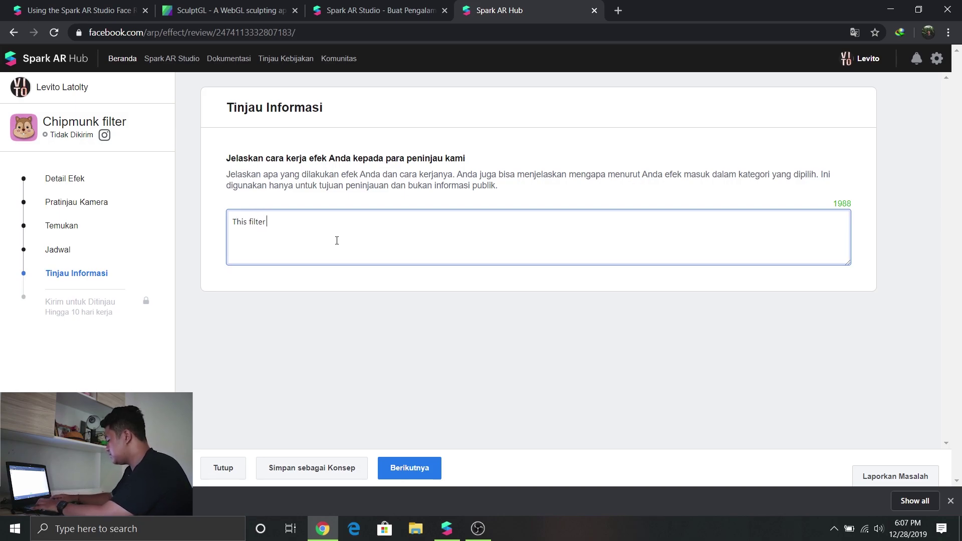
type(" will make y")
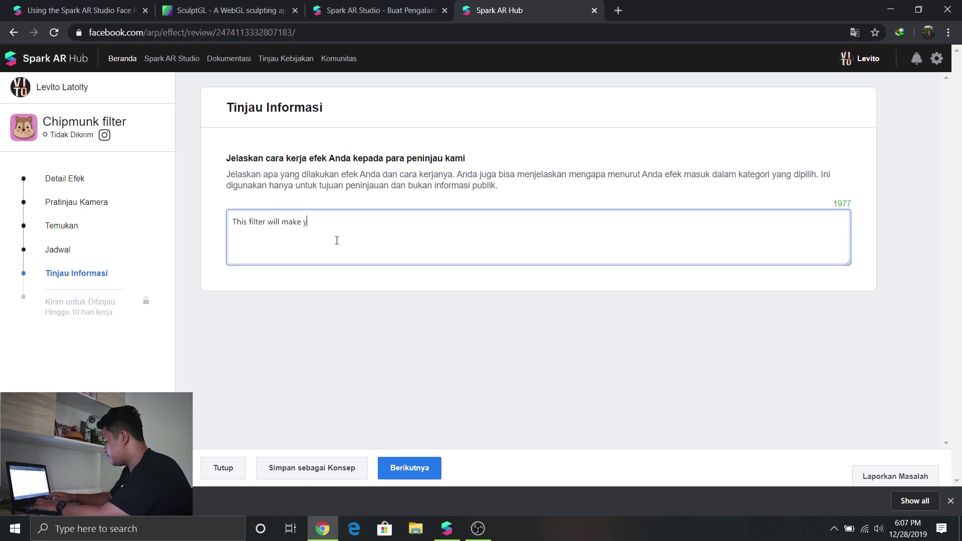
type("our face ")
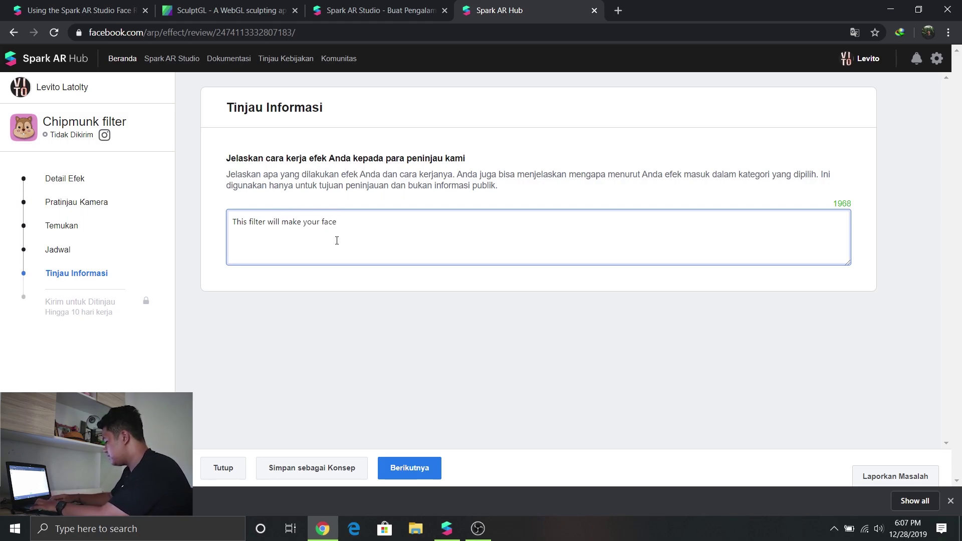
type("into chipmun")
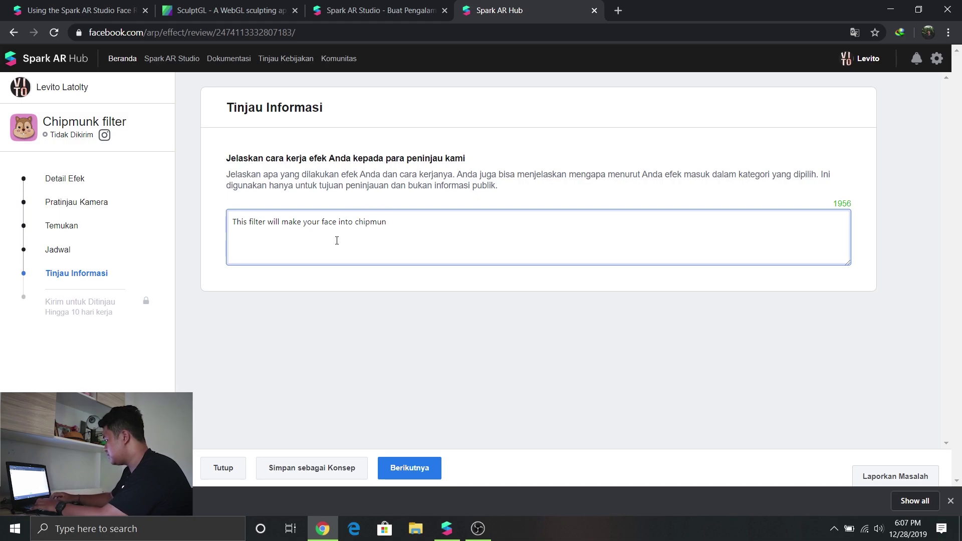
type("k lik")
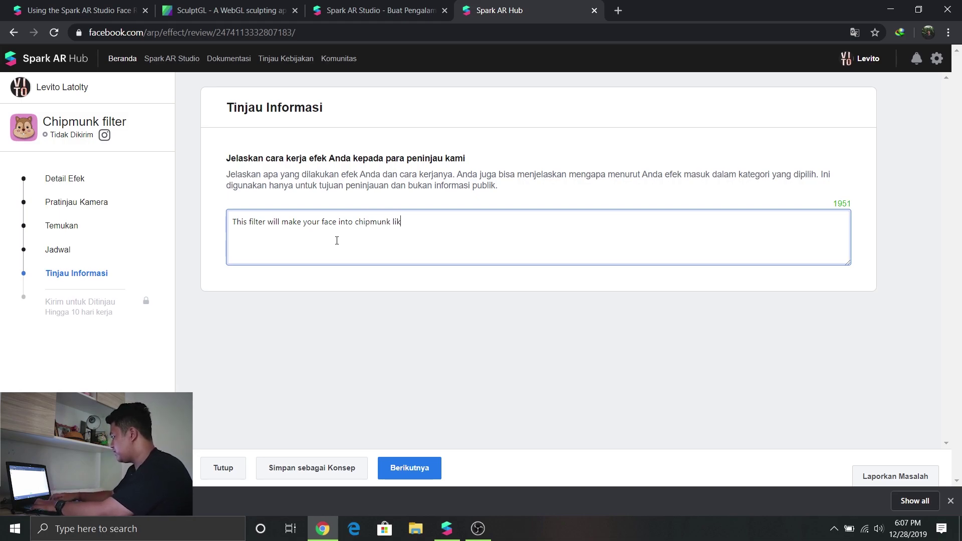
type("okalike")
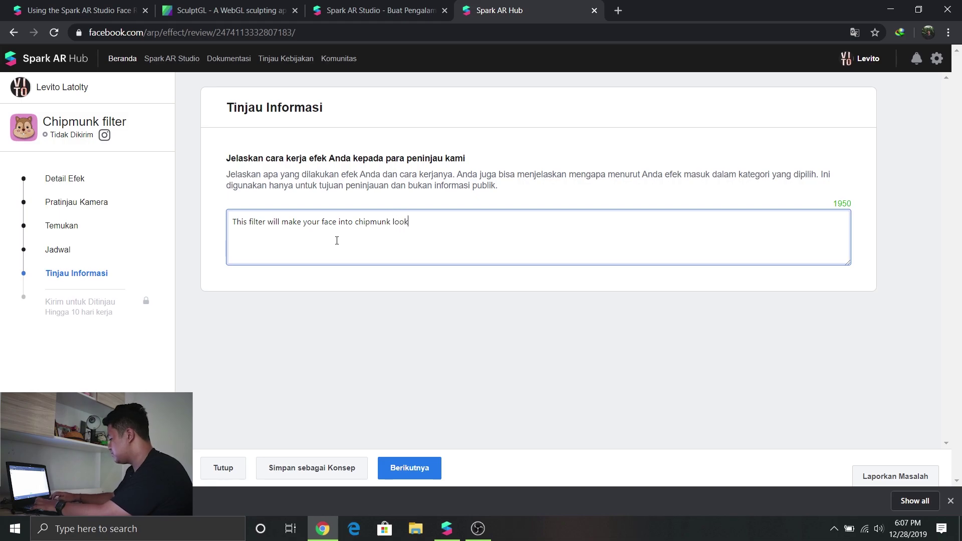
left_click(421, 468)
- Review the submission summary, covering the effect details, category, demo video, icon and effect file
scroll(406, 333, "down", 12)
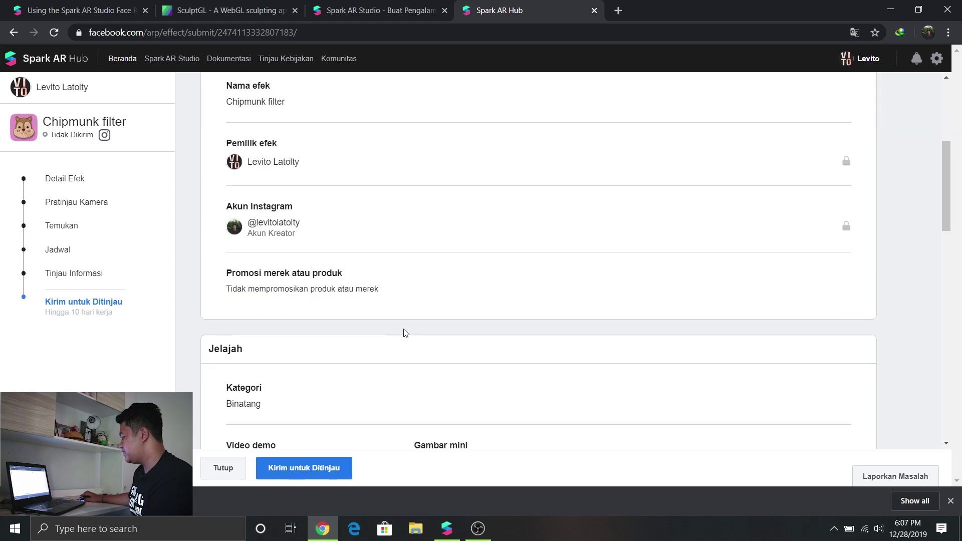
scroll(403, 330, "up", 6)
scroll(400, 329, "up", 6)
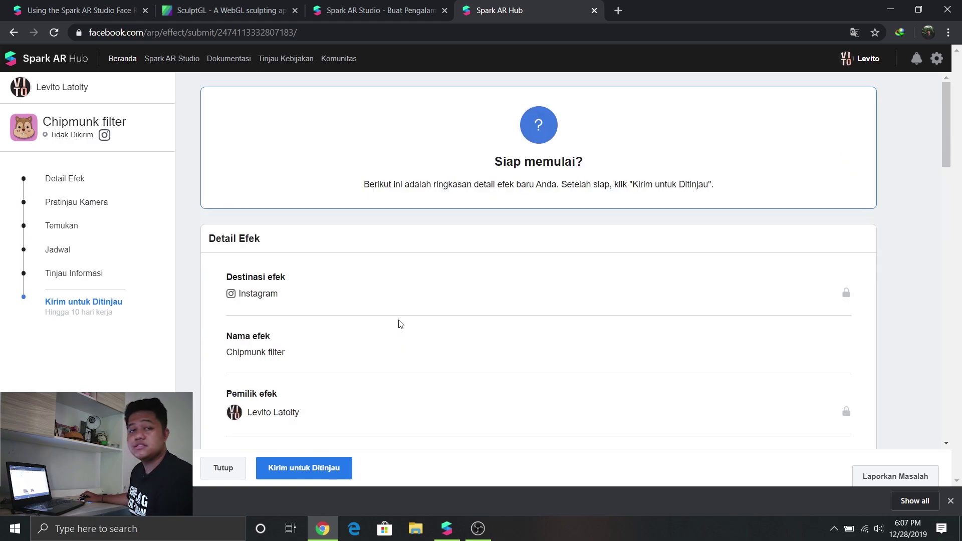
scroll(389, 323, "down", 15)
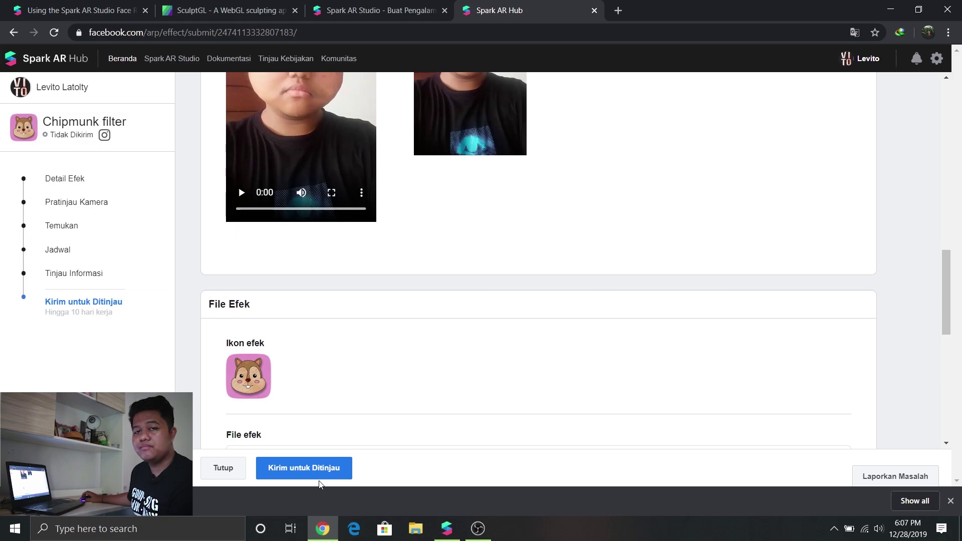
scroll(386, 447, "down", 5)
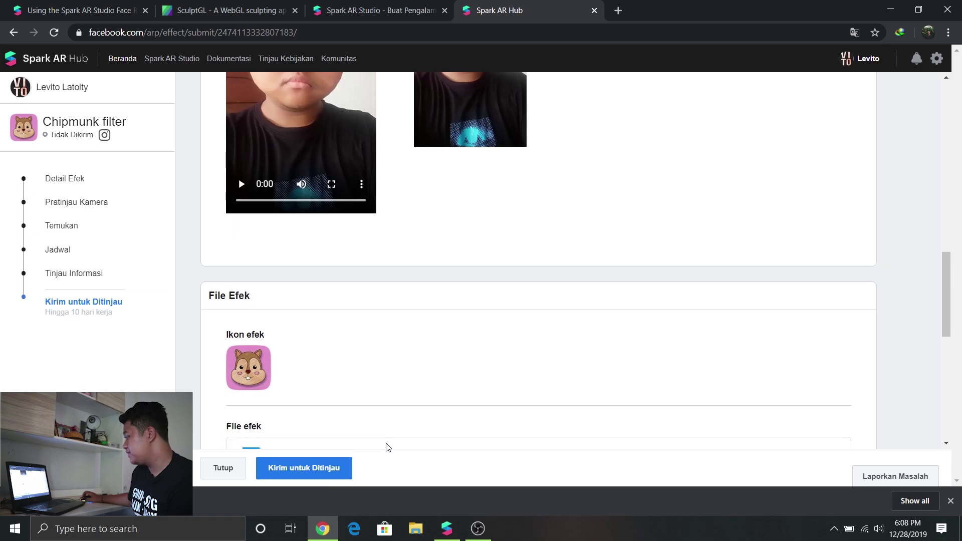